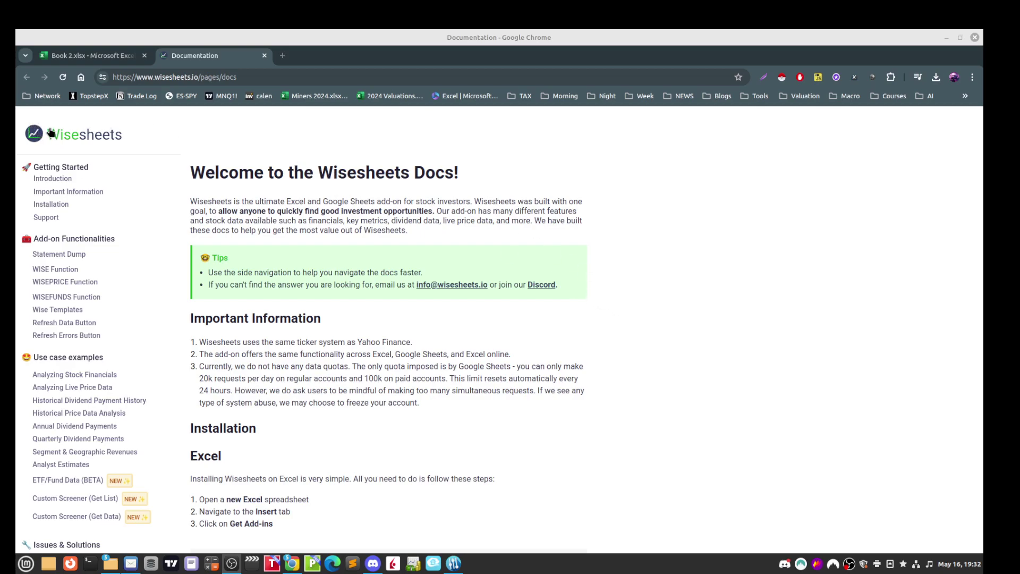
- Close the Wisesheets documentation page and the Wisesheets add-in pane in the Book 2 workbook
left_click_drag(198, 77, 109, 77)
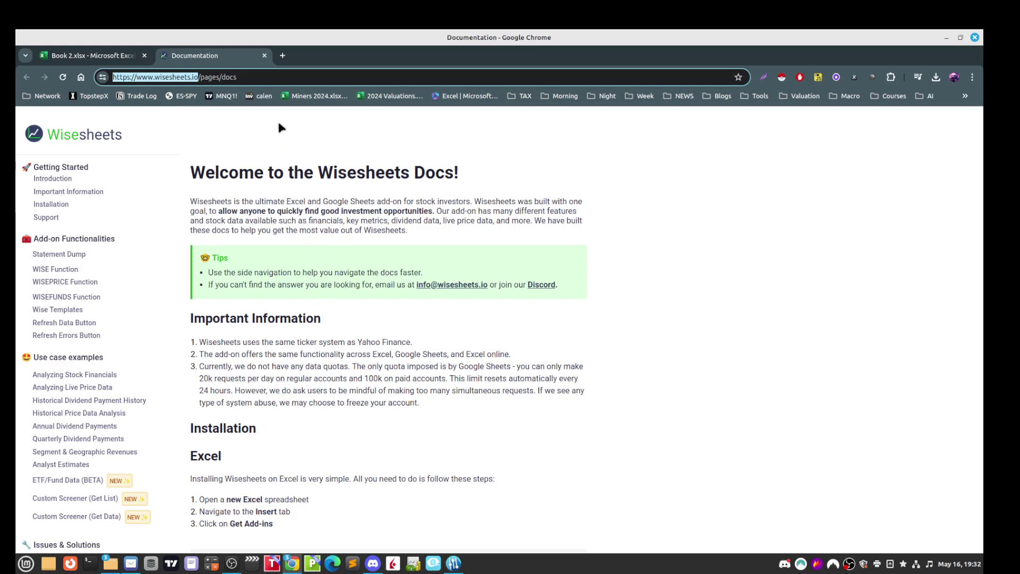
left_click(264, 55)
left_click(255, 309)
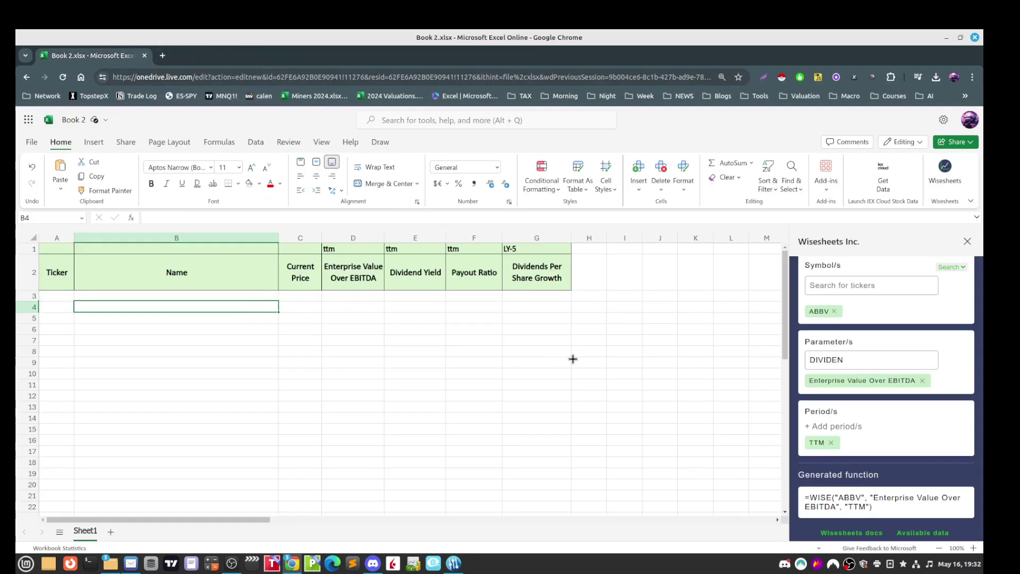
left_click(967, 241)
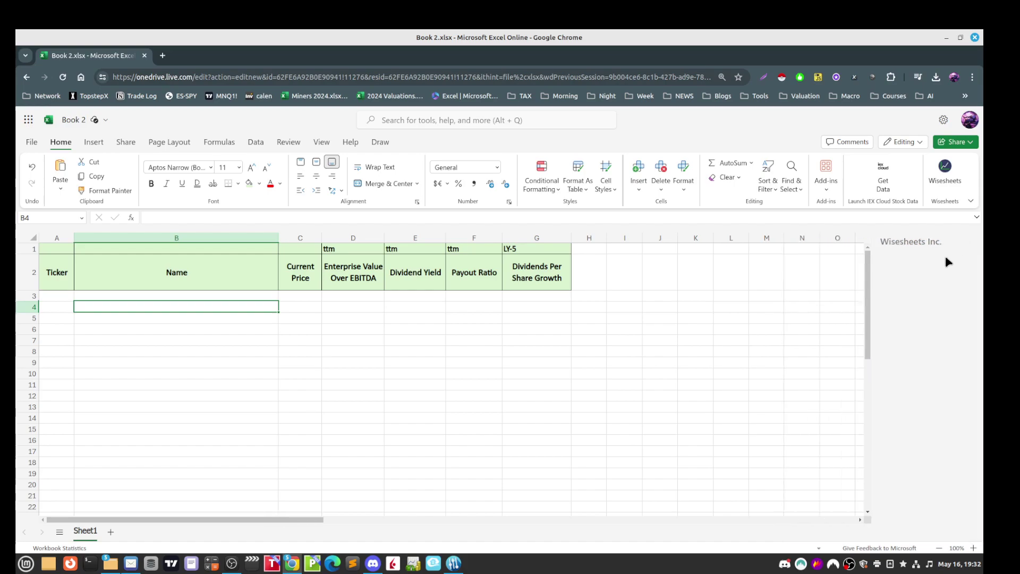
- Enter the tickers BABA in cell B3 and MED in cell B4 under the Name header
left_click(113, 296)
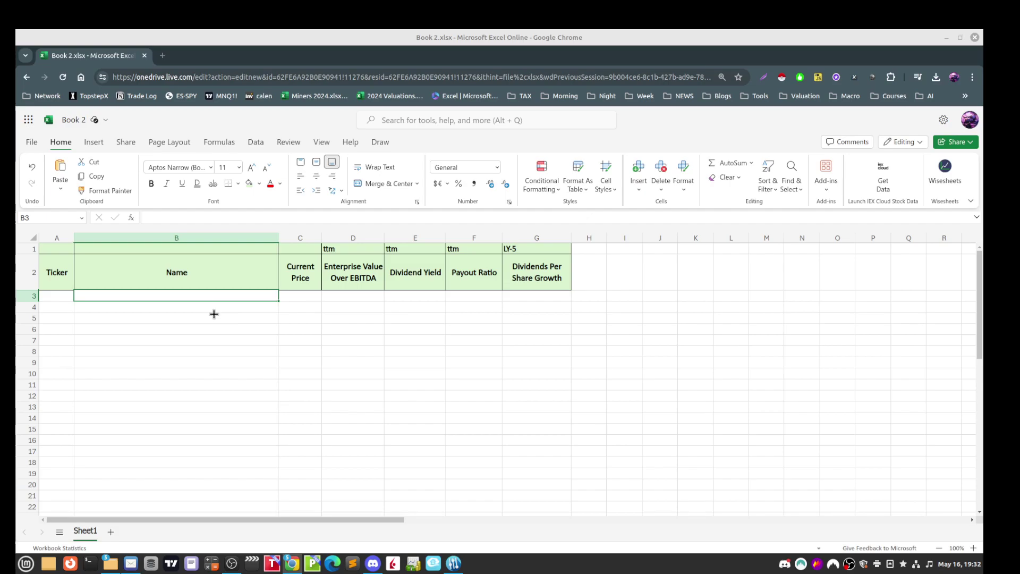
left_click(199, 296)
type("BABA")
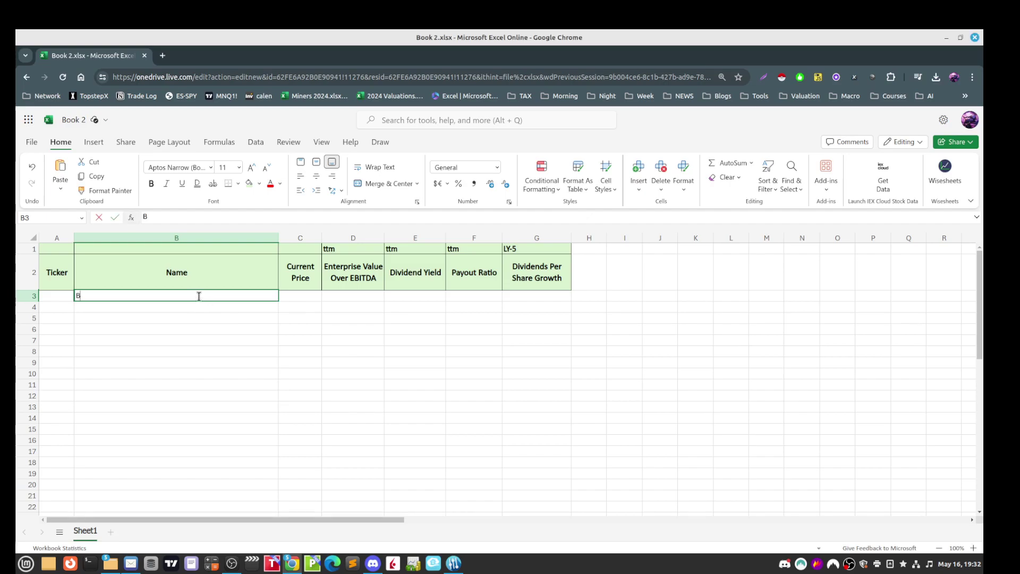
key("Return")
type("MAE")
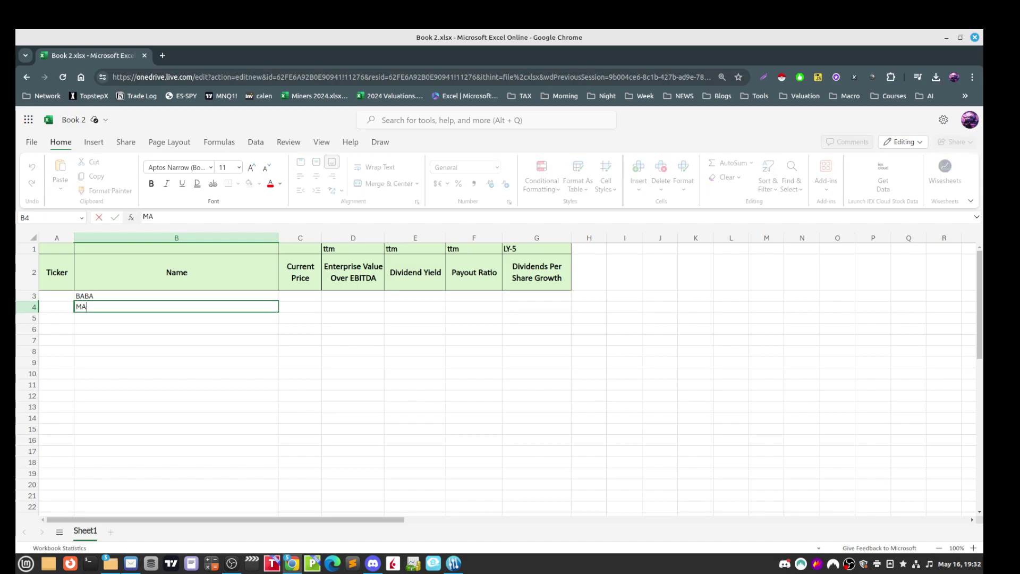
key("Return")
key("Up")
type("MED")
key("Return")
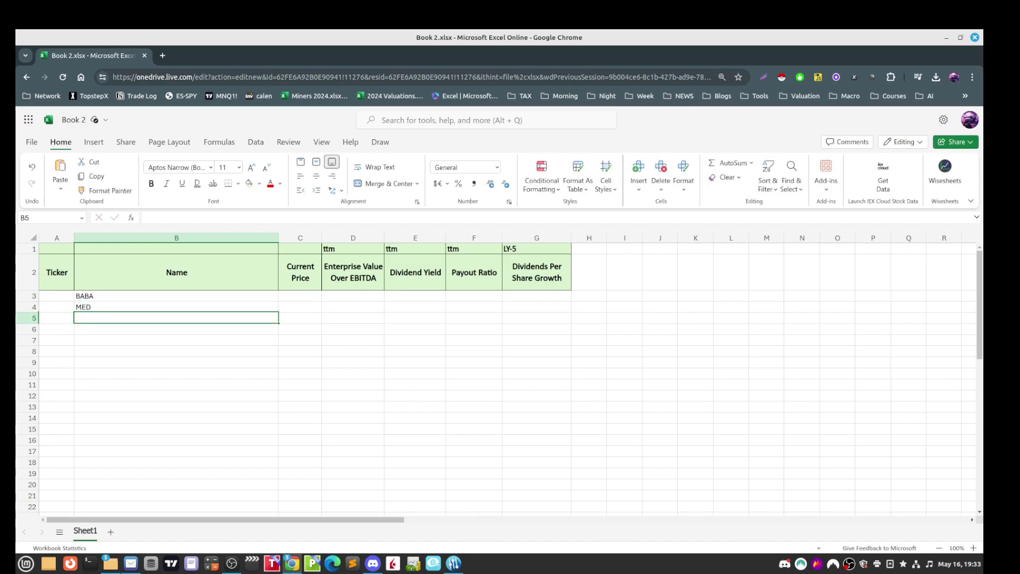
- Add the tickers SWBI, VALE, BTI and PBR in cells B5 to B8
type("SWBI")
key("Return")
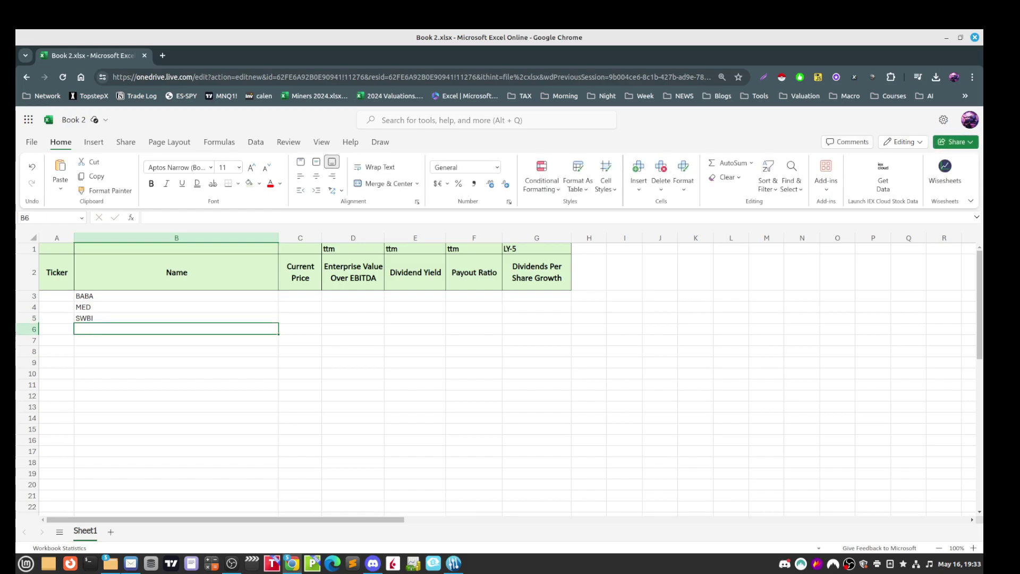
type("VALE")
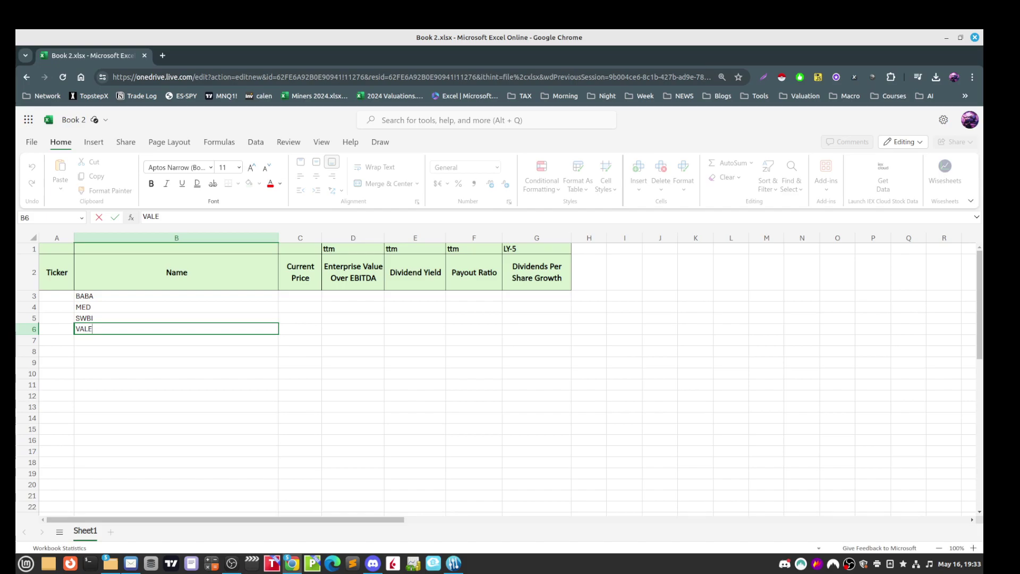
key("Return")
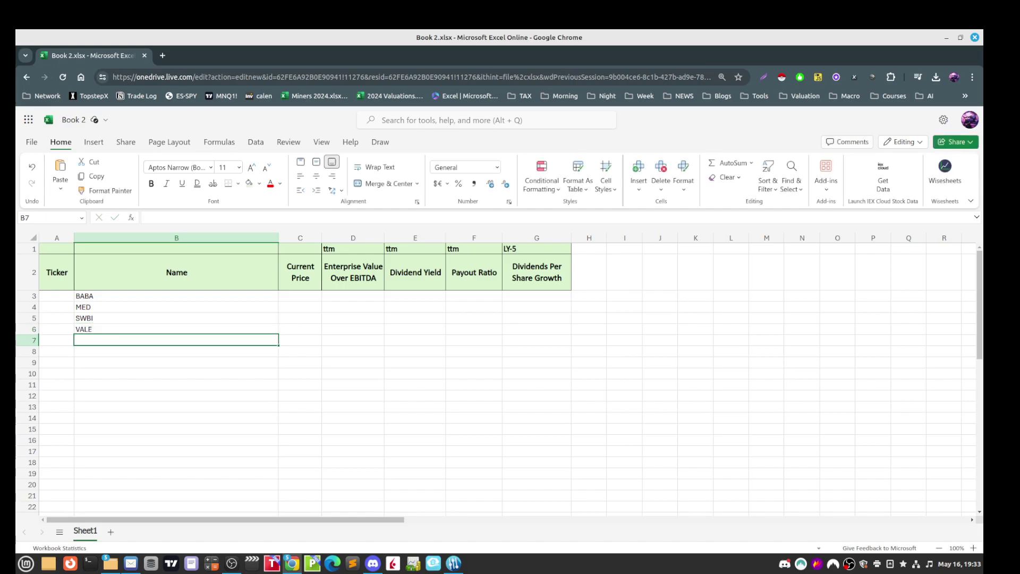
type("BTI")
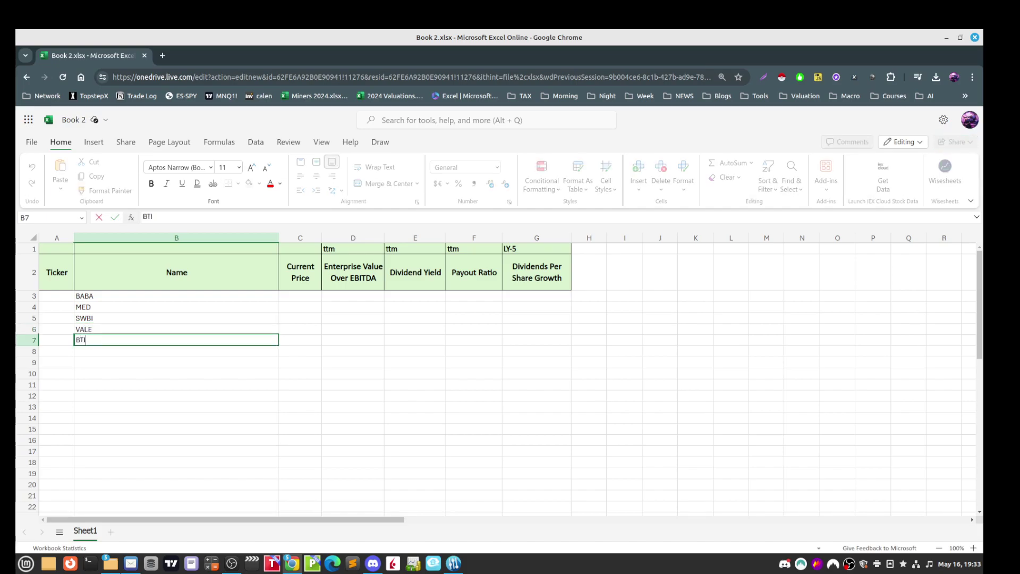
key("Return")
type("PB")
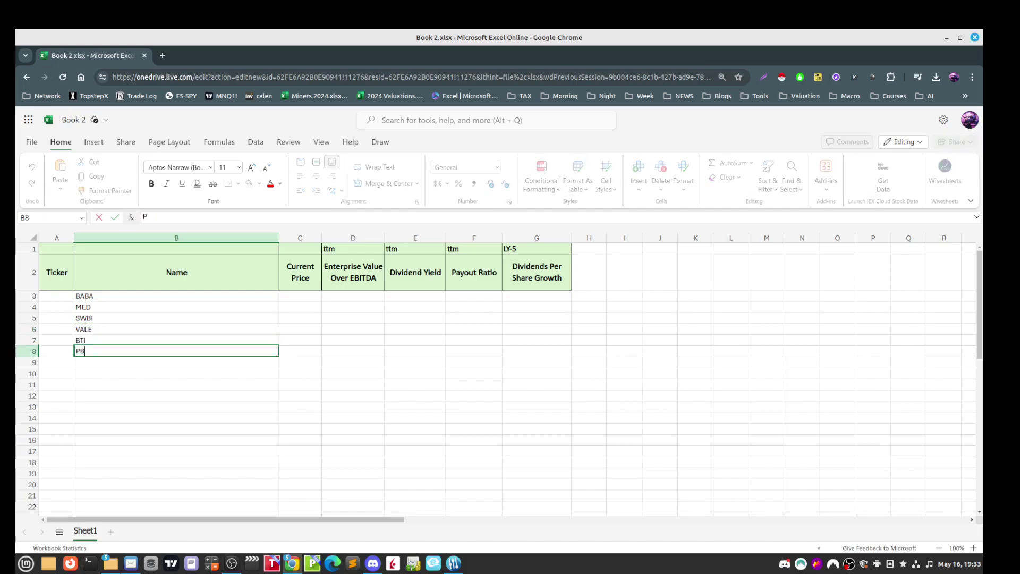
type("R")
key("Return")
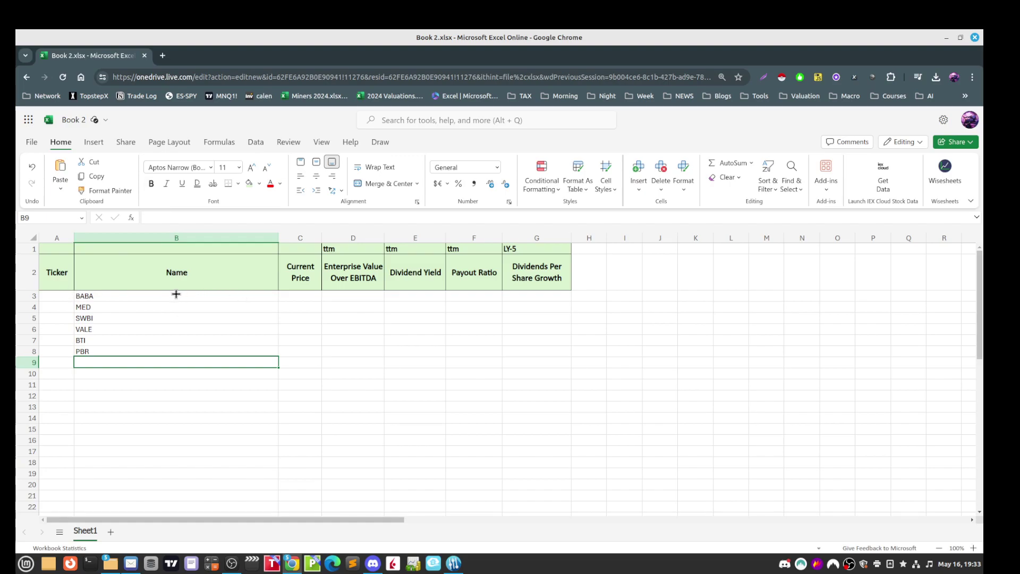
- Convert the tickers in B3:B8 to the Stocks data type
left_click_drag(149, 296, 143, 350)
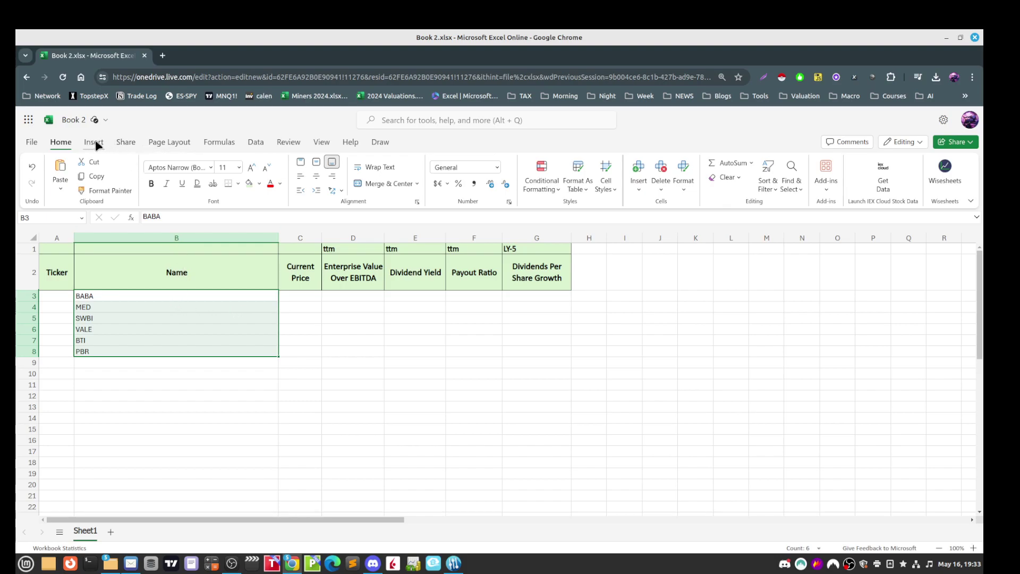
left_click(253, 144)
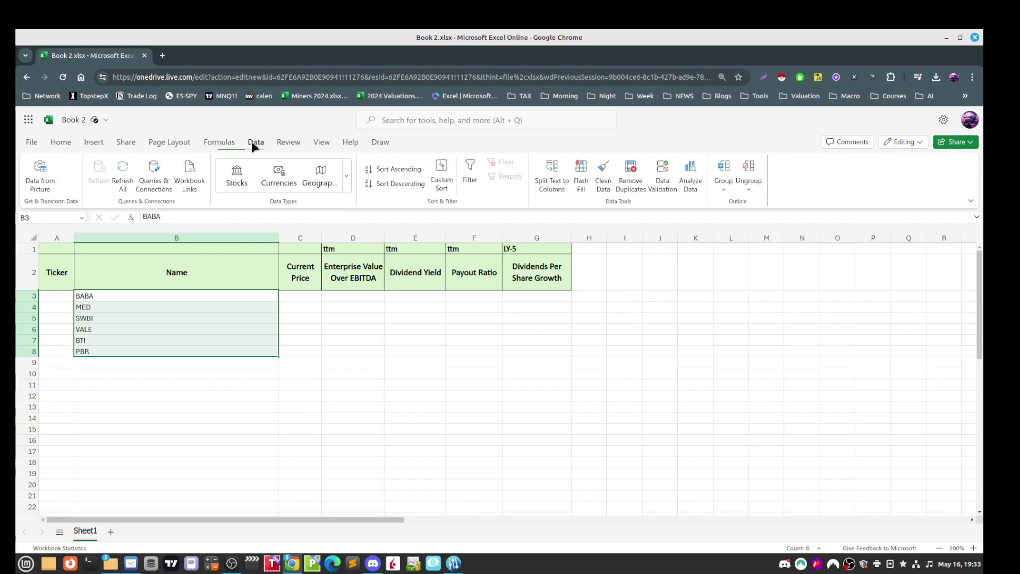
left_click(234, 183)
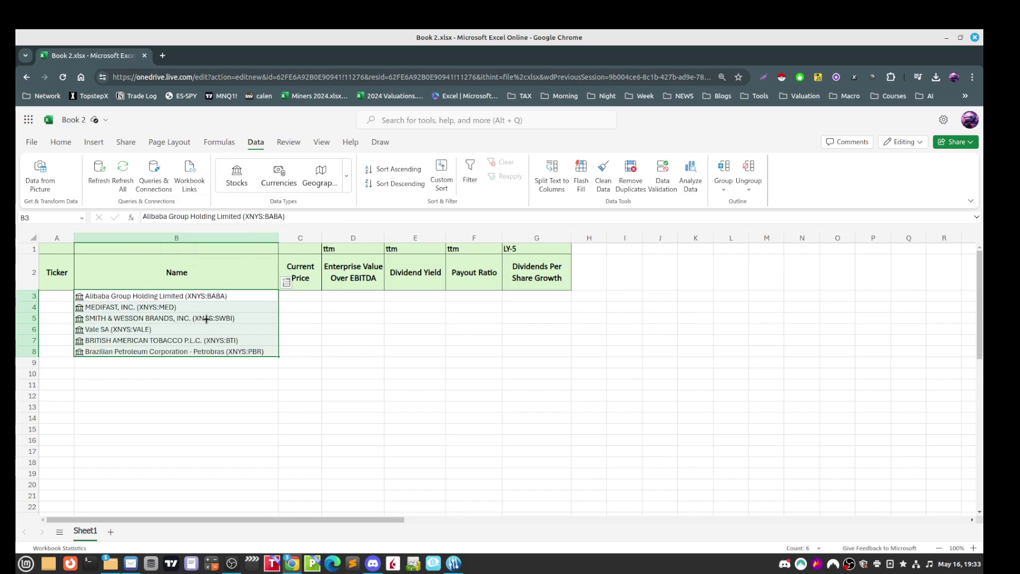
- Extract the Ticker symbol and Price fields from the stocks in B3:B8 into columns C and D
left_click(285, 281)
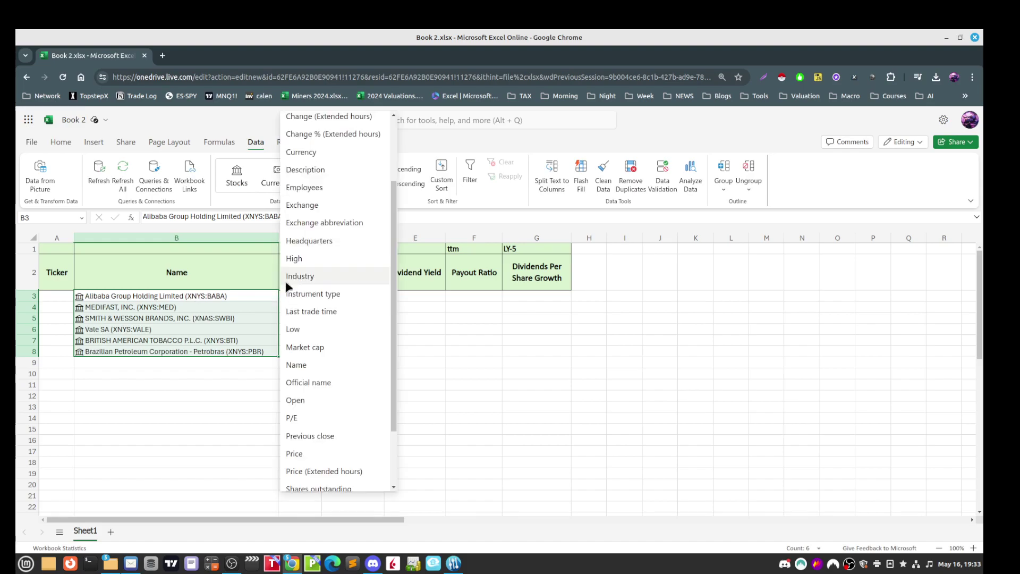
scroll(390, 372, "down", 2)
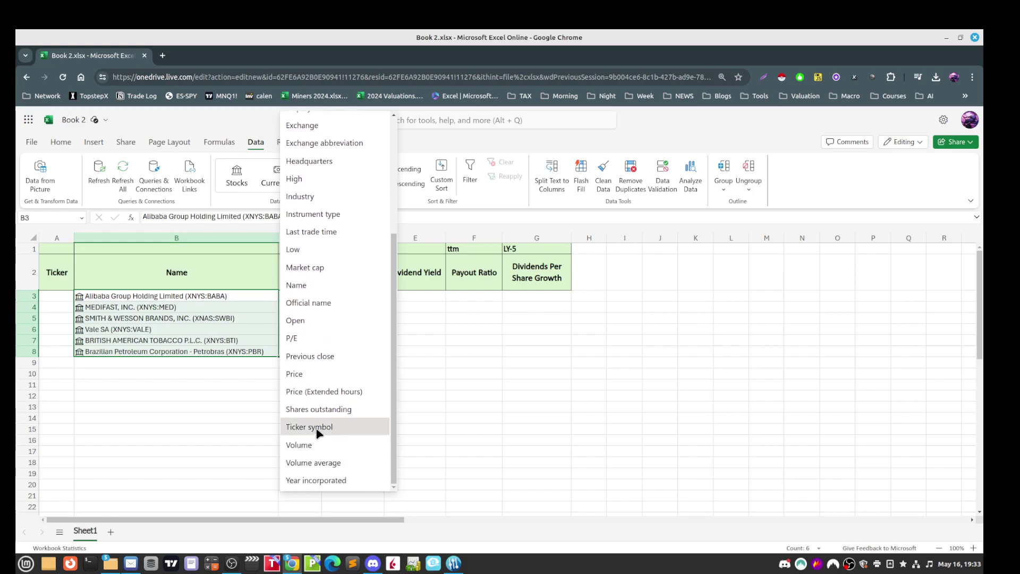
left_click(319, 429)
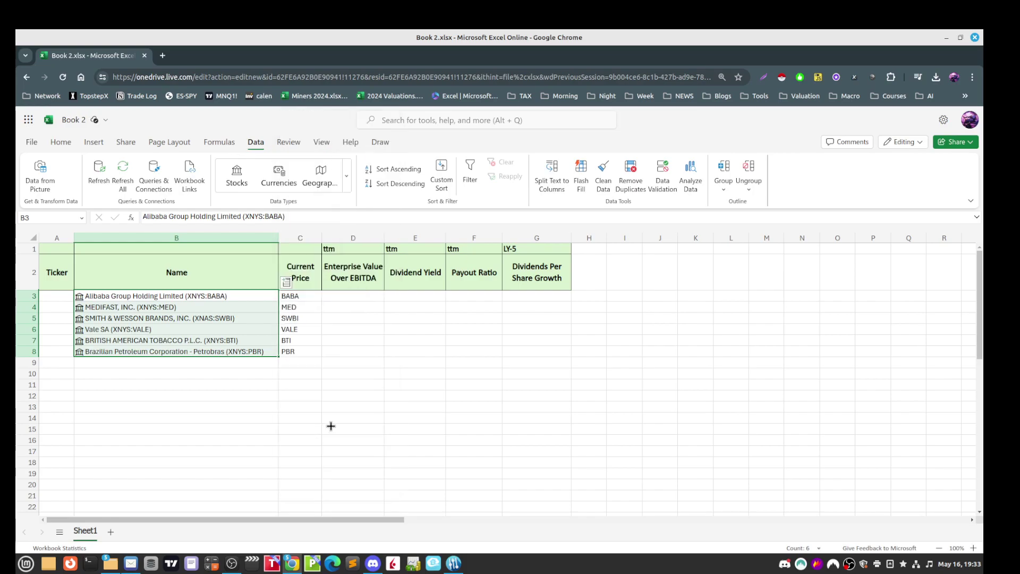
left_click(285, 287)
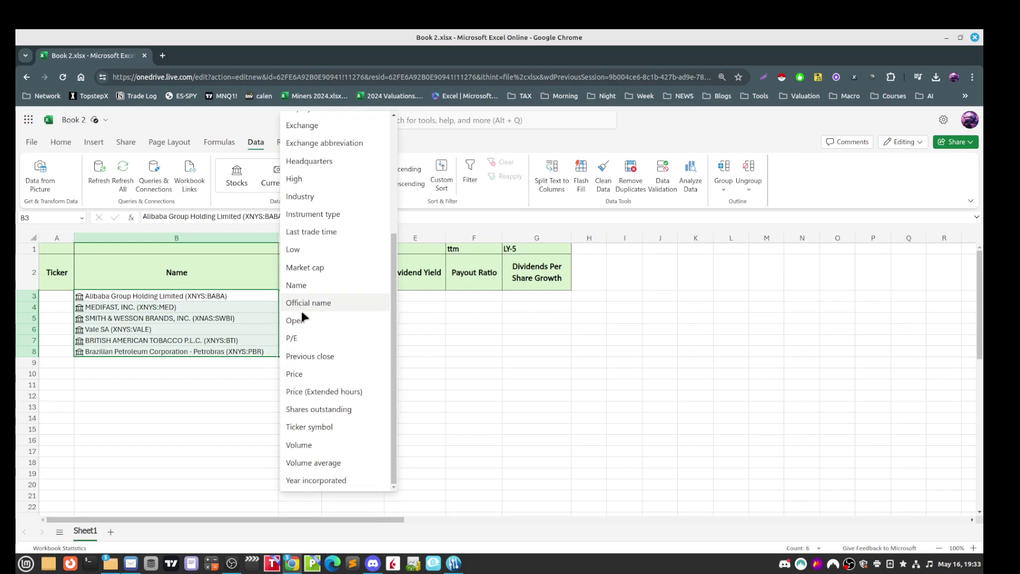
left_click(304, 374)
left_click(521, 351)
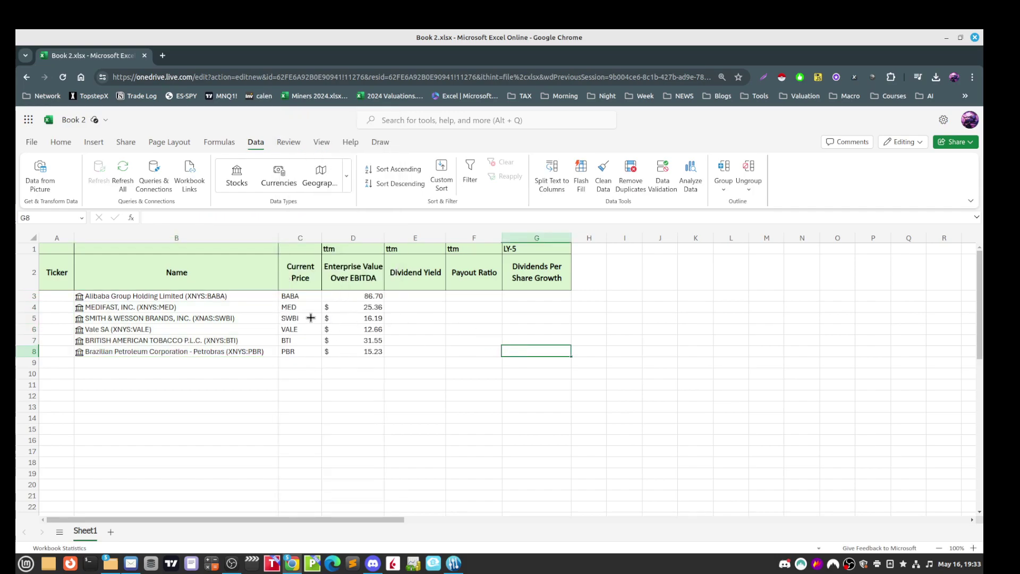
- Format the Alibaba price in cell D3 with the $ English (United States) accounting format
left_click(287, 296)
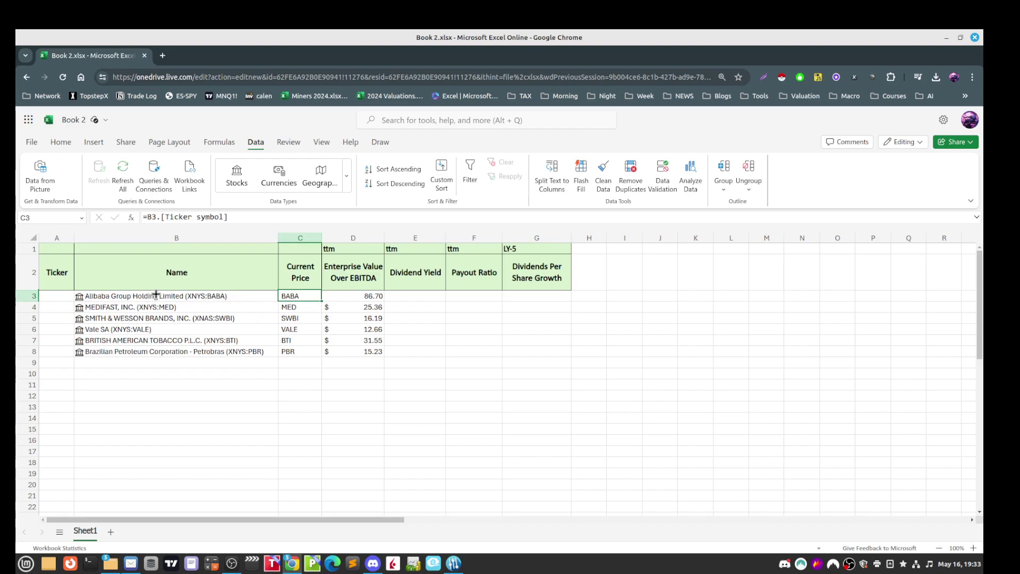
left_click(361, 296)
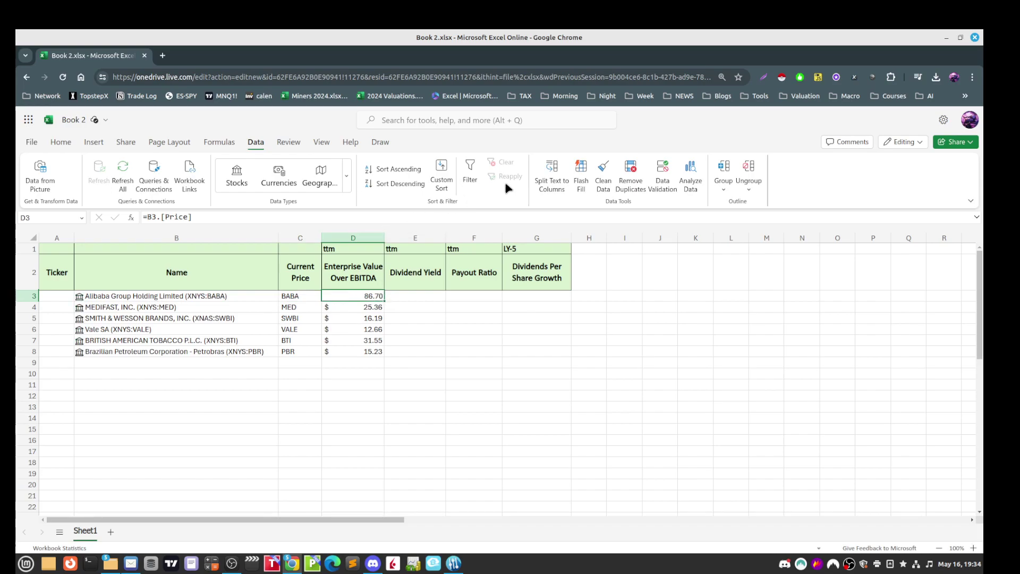
left_click(61, 143)
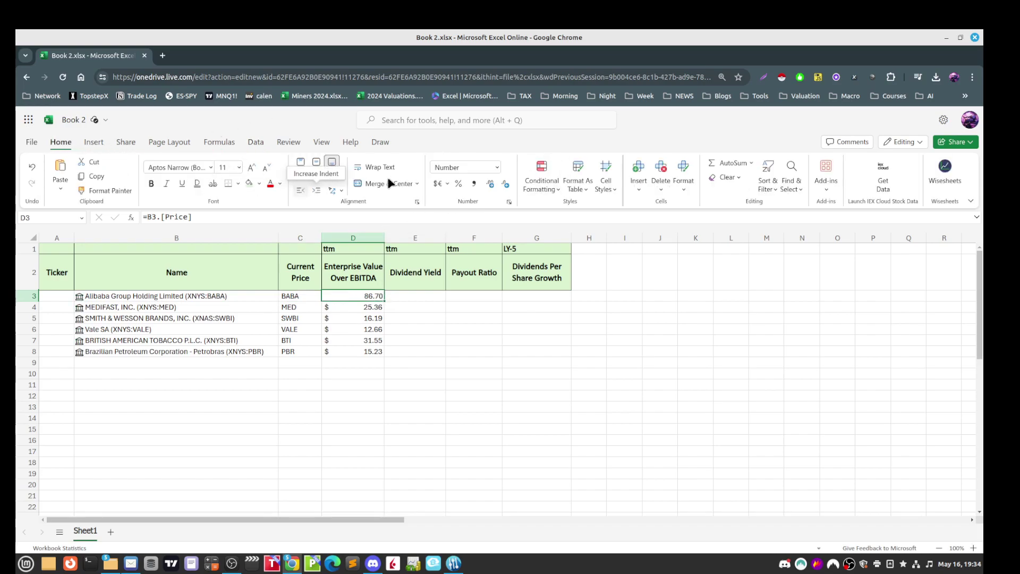
left_click(447, 184)
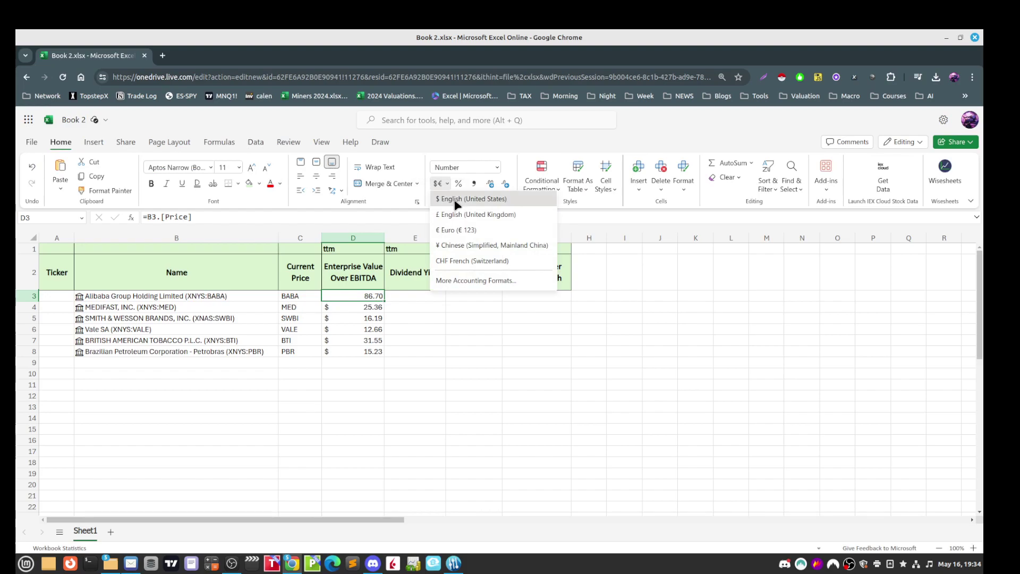
left_click(468, 198)
left_click(465, 350)
left_click(367, 295)
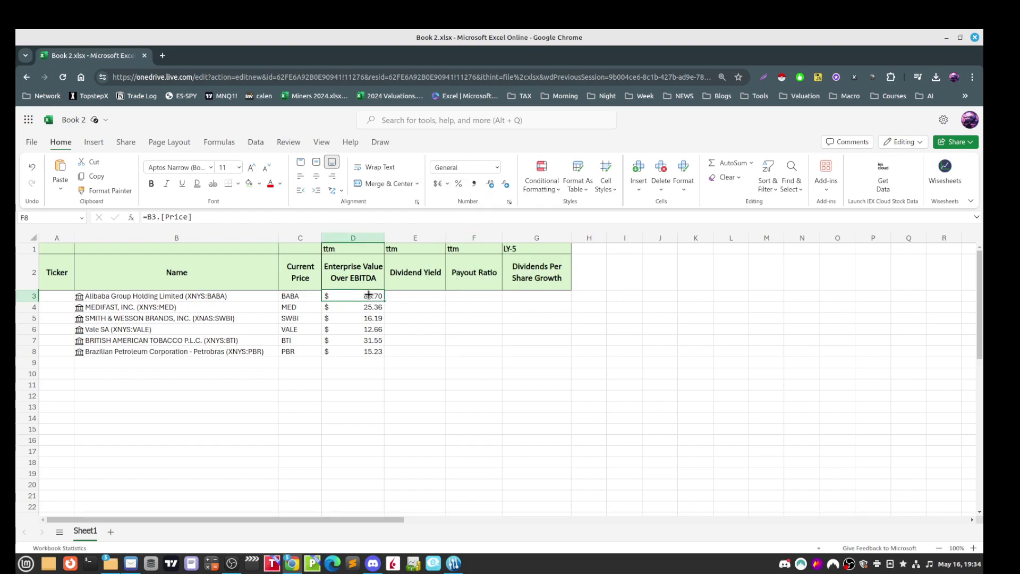
- Move the ticker symbols from C3:C8 into the Ticker column, starting at cell A3
left_click(288, 296)
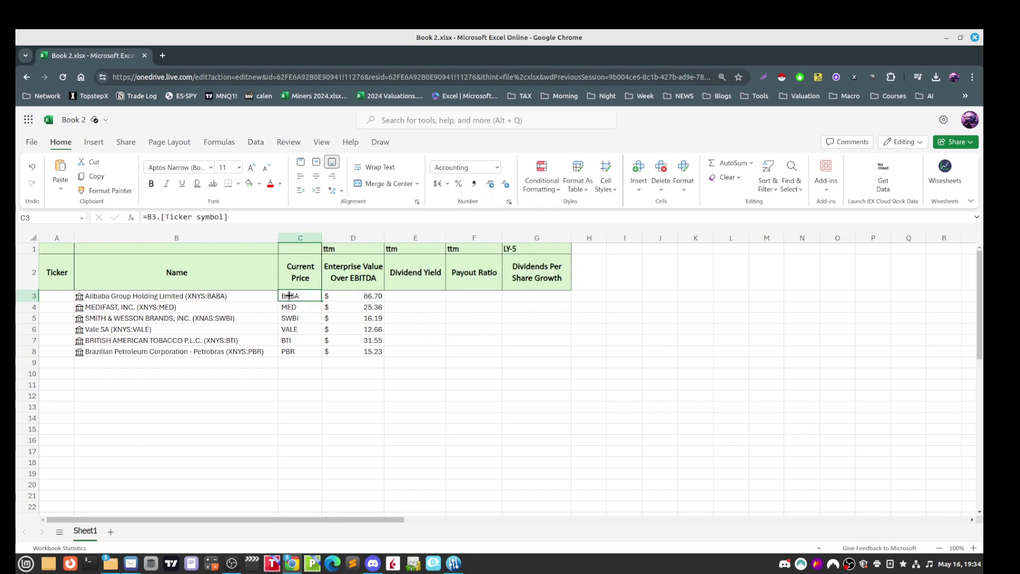
left_click_drag(289, 296, 289, 350)
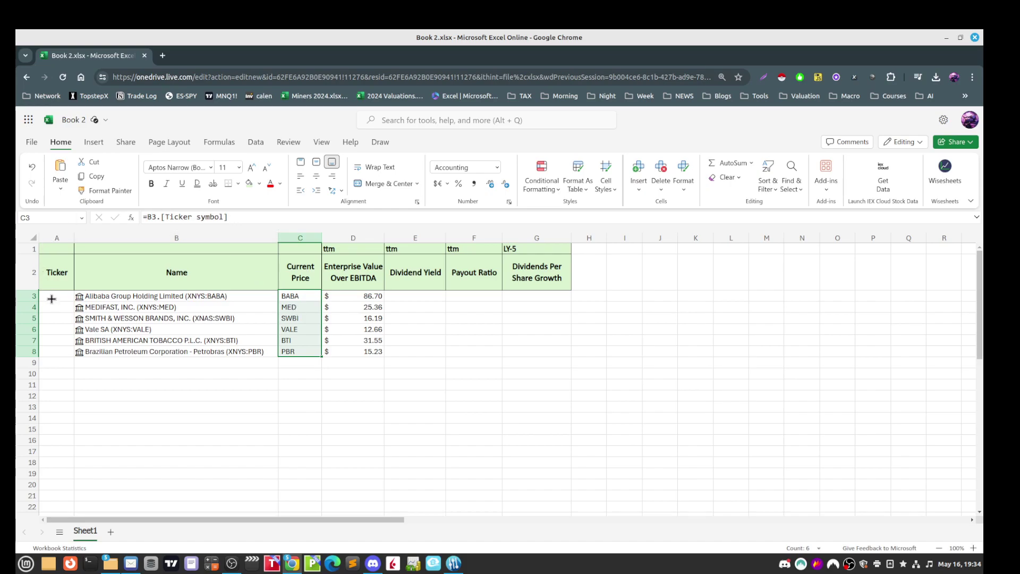
right_click(300, 319)
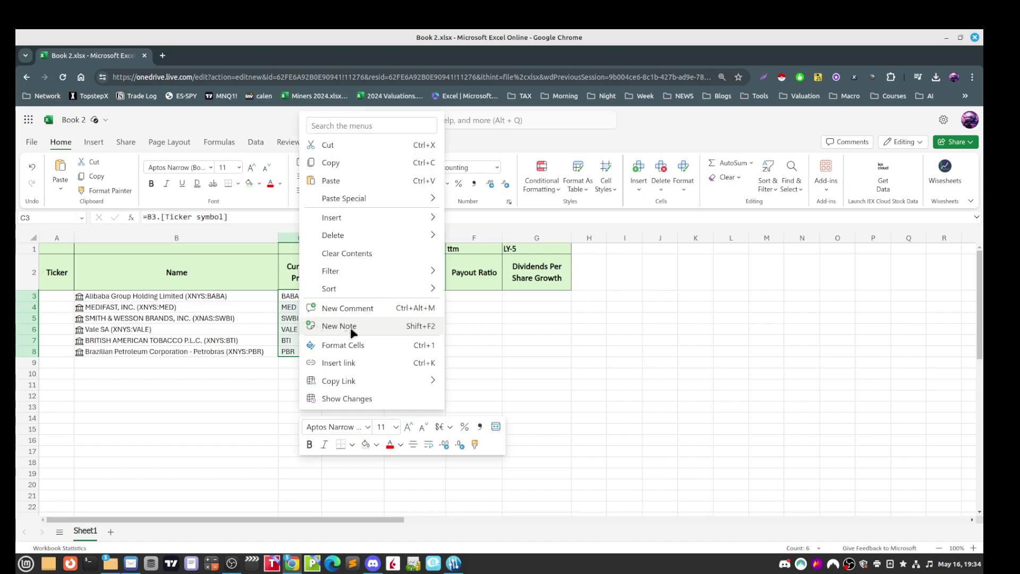
left_click(335, 151)
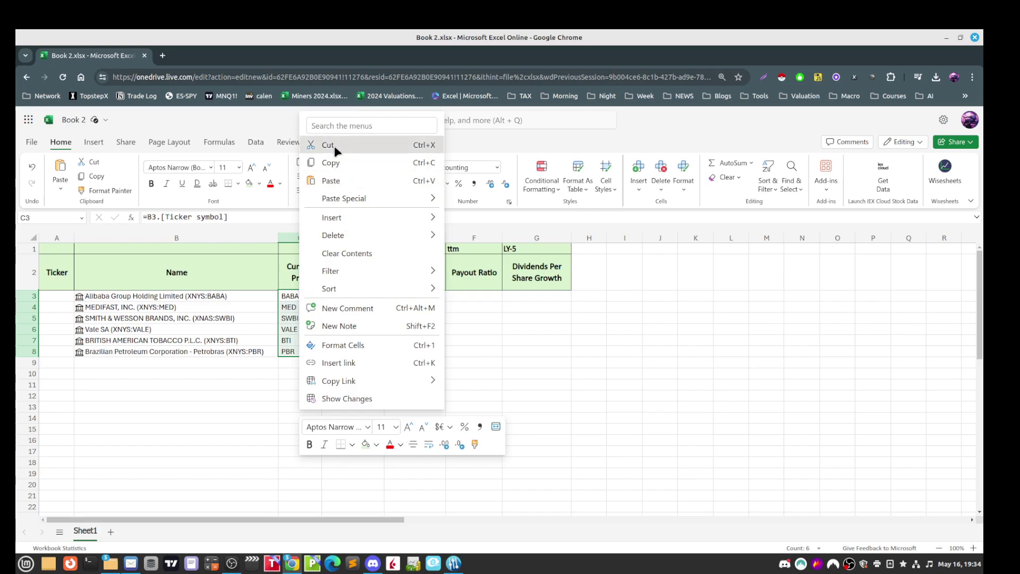
left_click(56, 298)
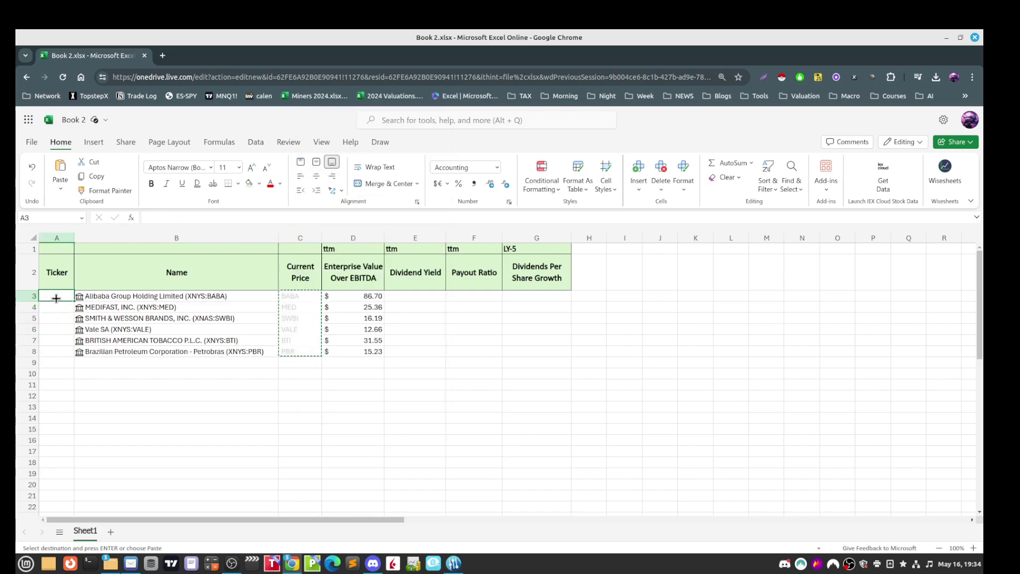
key("ctrl+v")
- Delete the empty cells C3:C8 and shift cells left so the prices fall under Current Price
left_click_drag(307, 296, 307, 346)
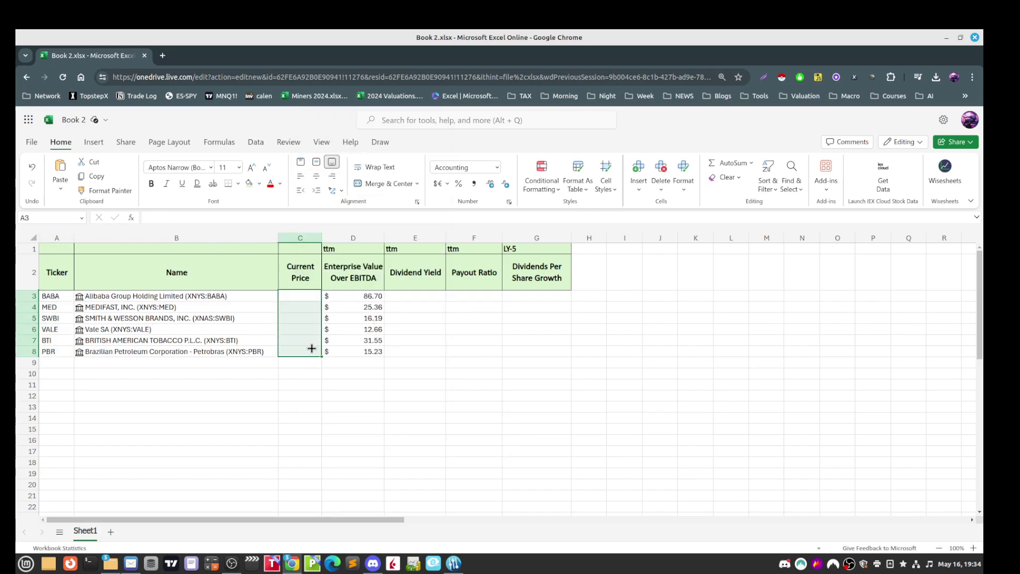
right_click(307, 347)
mouse_move(361, 235)
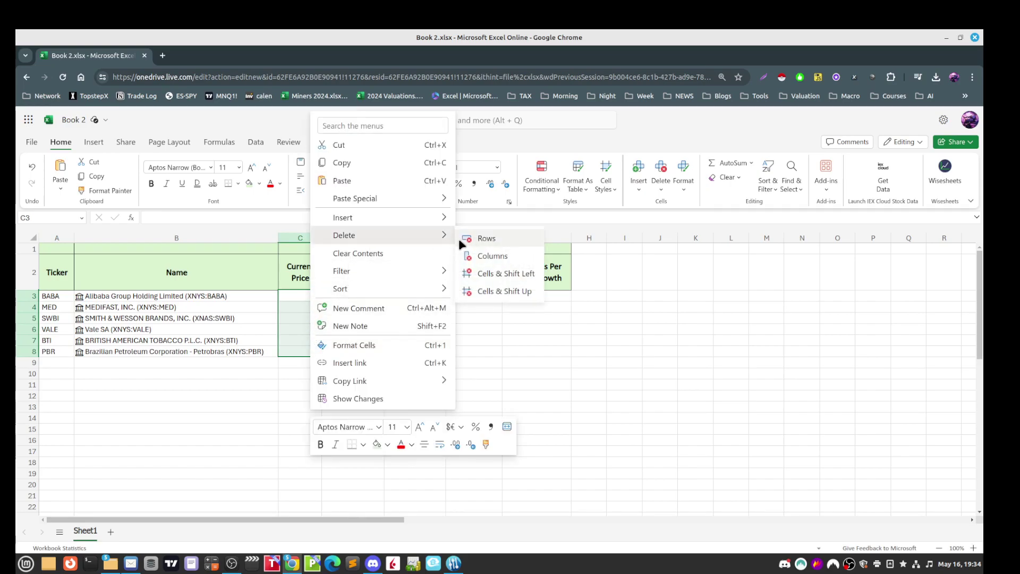
left_click(510, 286)
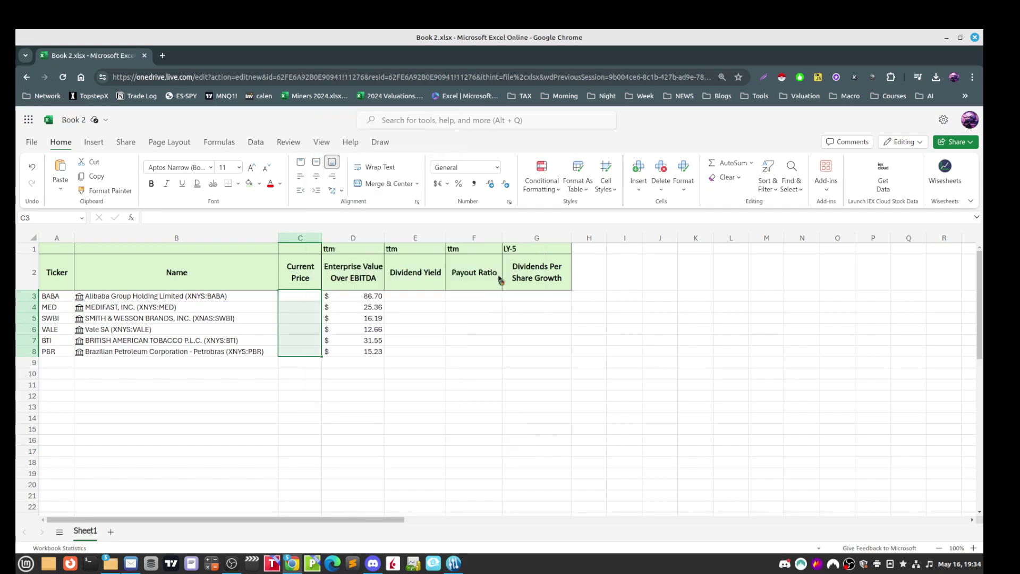
left_click(306, 298)
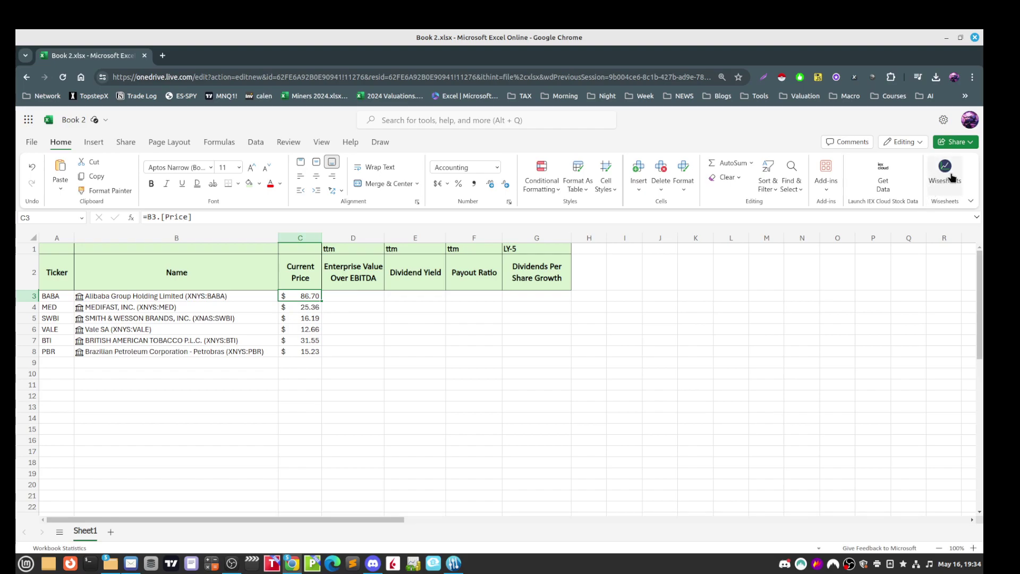
- Open the Wisesheets function builder for cell D3 and replace the existing ticker symbol with BABA
left_click(361, 293)
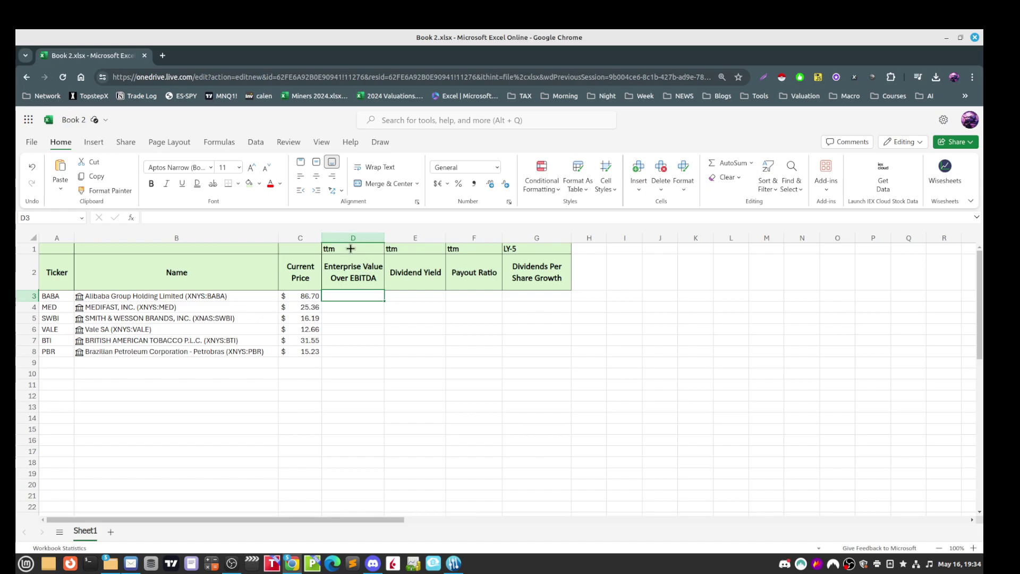
left_click(944, 175)
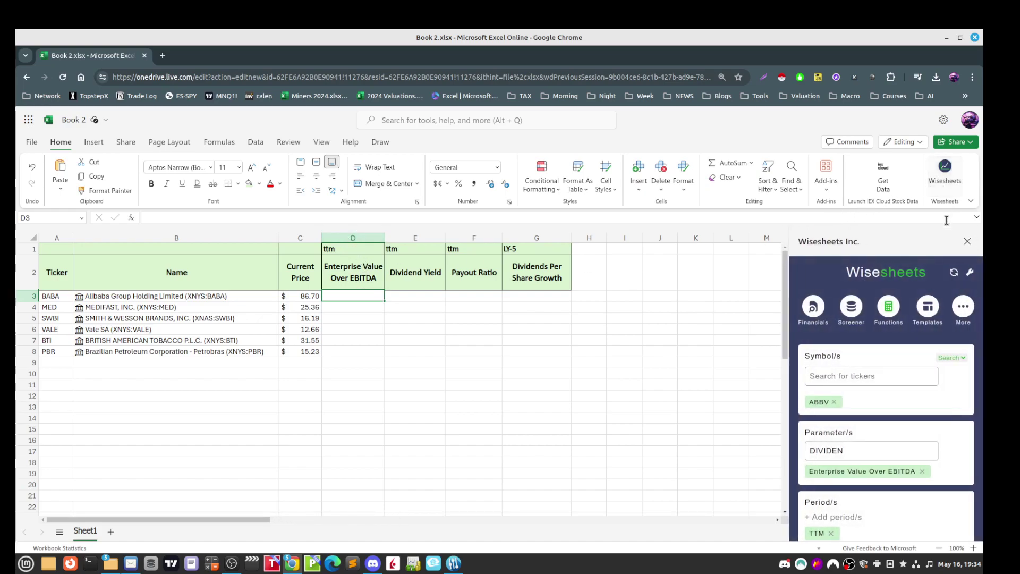
left_click(833, 402)
type("BABA")
left_click(845, 401)
- Search the Wisesheets parameters for "ENTERPRISE OVER EBITDA" and look through the matching entries
left_click(850, 451)
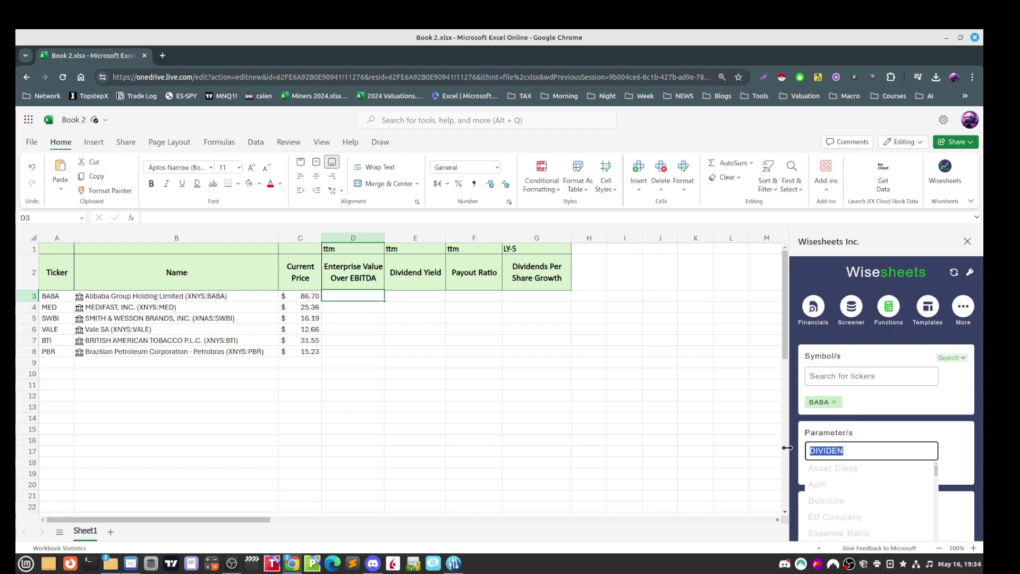
type("ENTER")
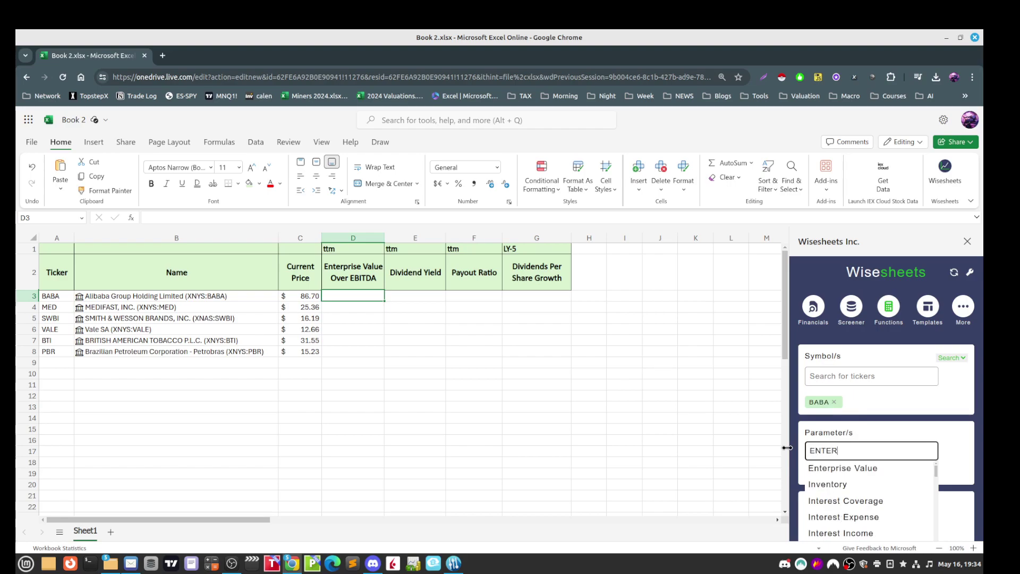
type("PRISE")
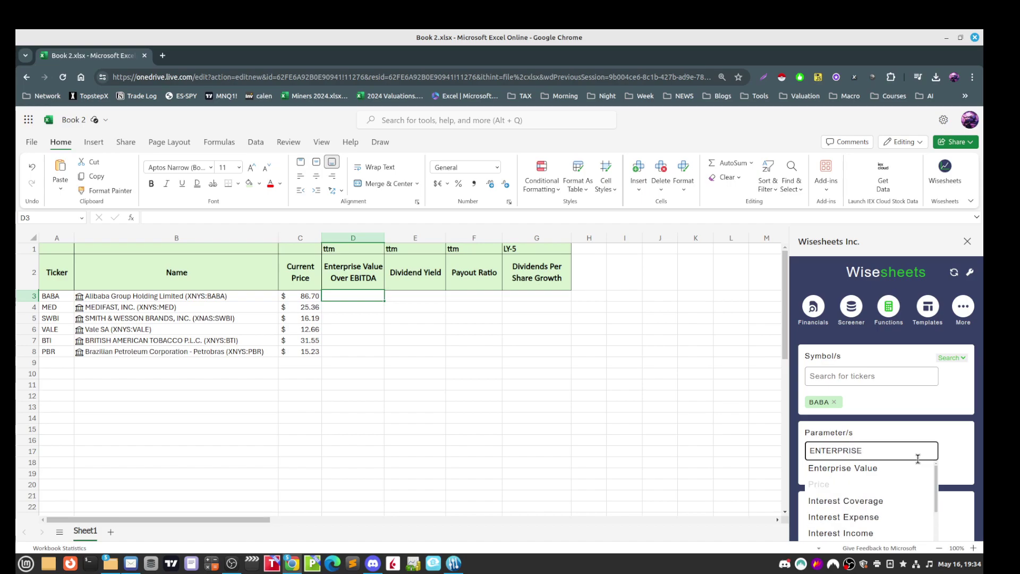
type(" OVE")
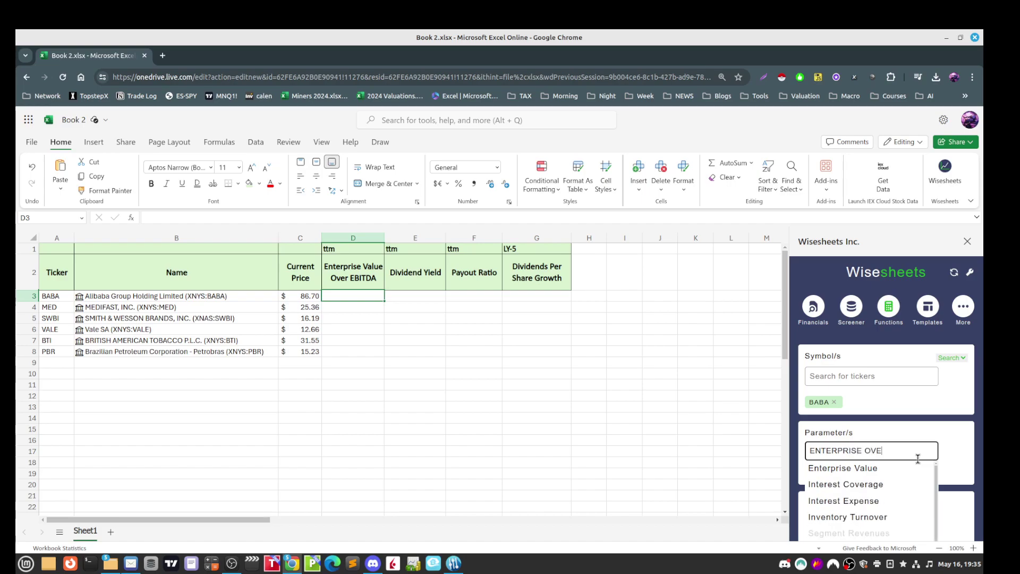
type("R EBITDA")
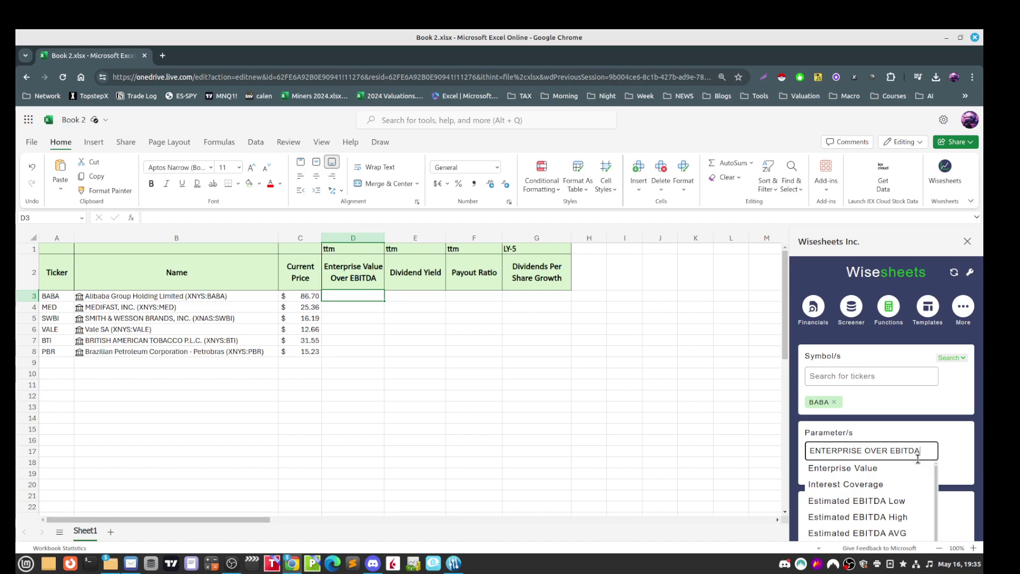
scroll(911, 473, "down", 3)
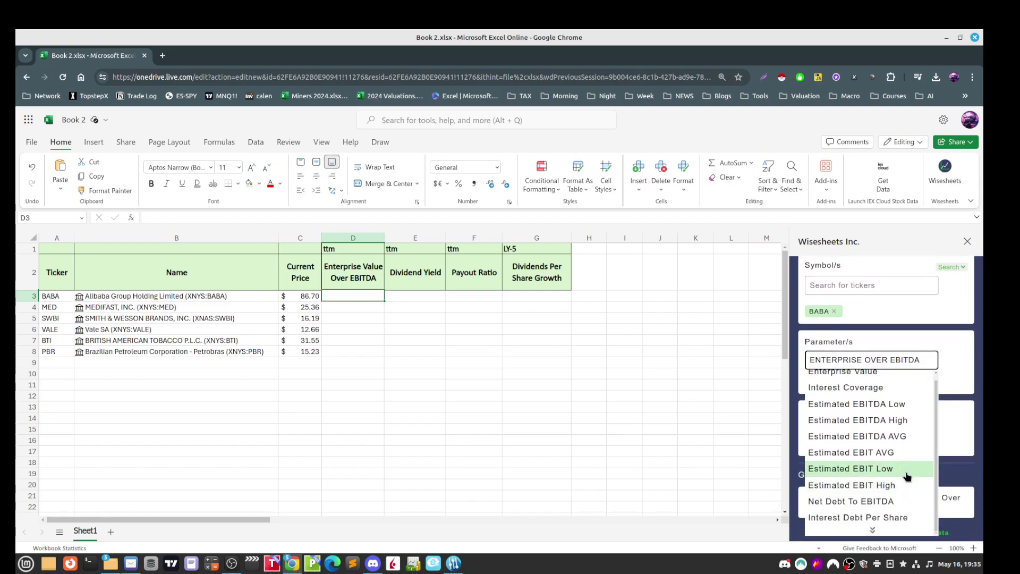
scroll(908, 475, "up", 1)
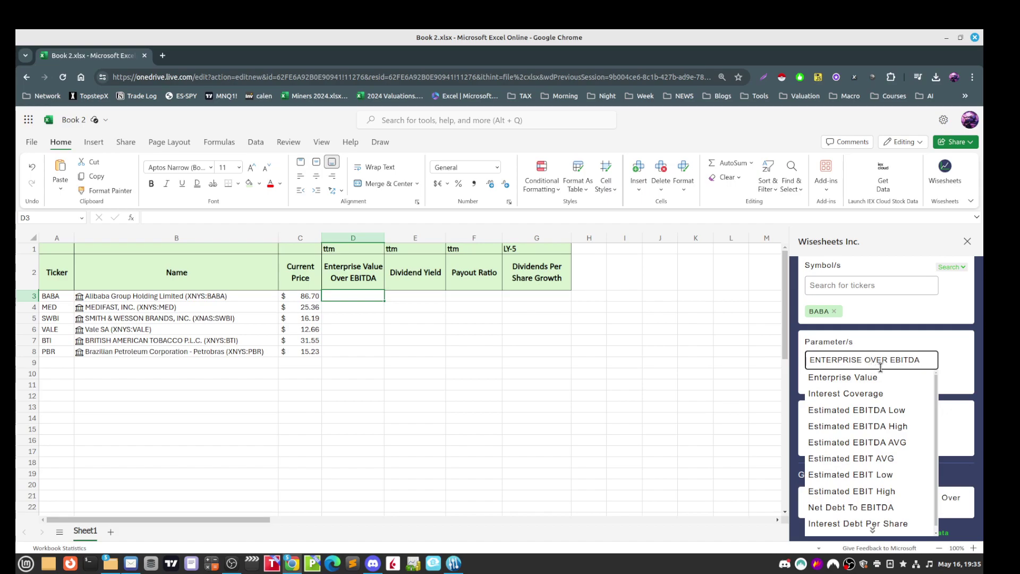
- Change the parameter search to "ENTERPRISE VALUE" and look through the suggested parameters
type("VALUE")
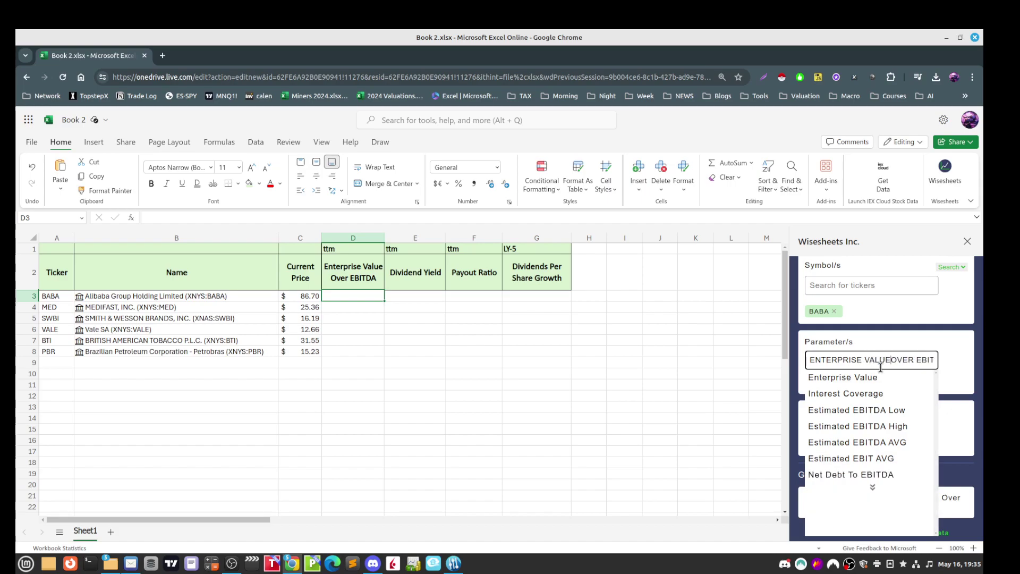
left_click(872, 436)
left_click_drag(925, 357, 879, 360)
key("BackSpace")
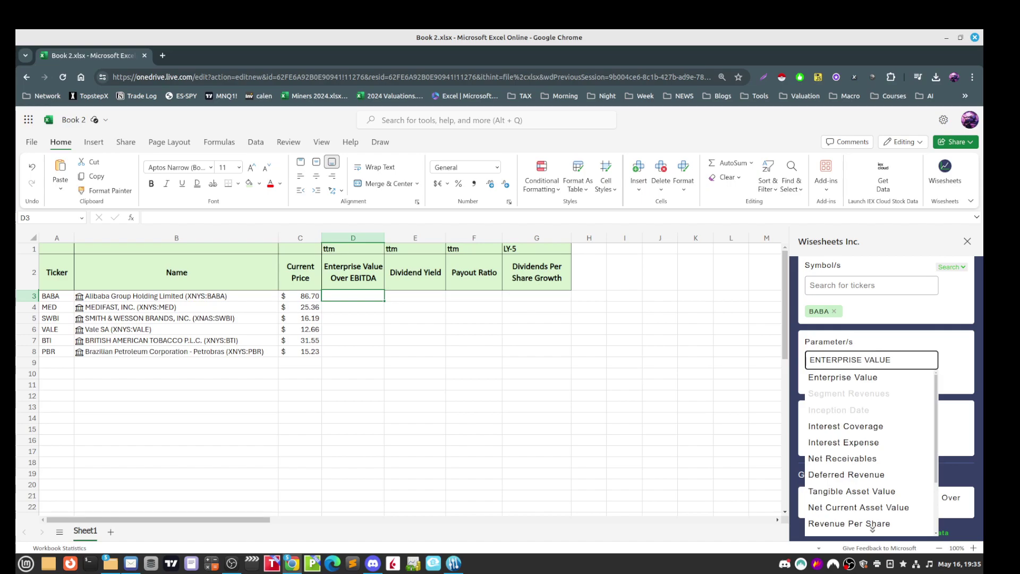
scroll(898, 457, "down", 2)
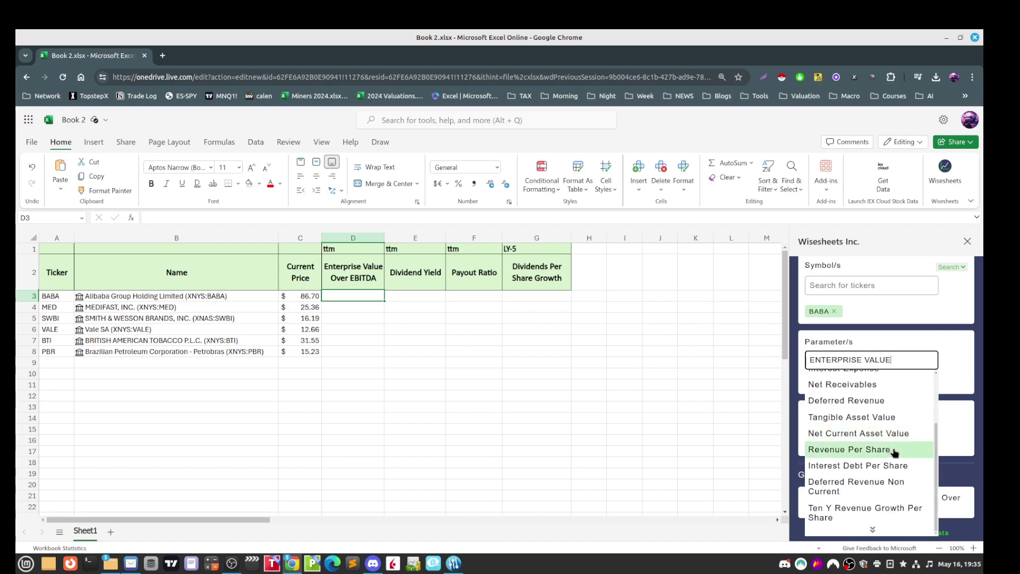
scroll(897, 457, "up", 2)
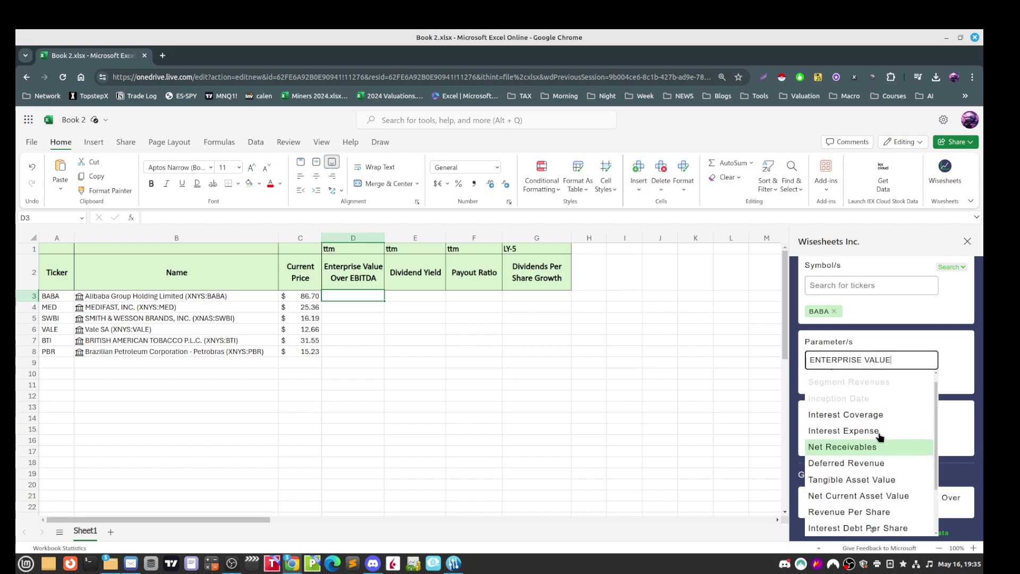
- Search the parameters for "enterprise value over ebitda", try adding Enterprise Value and remove that parameter again
left_click_drag(904, 359, 724, 349)
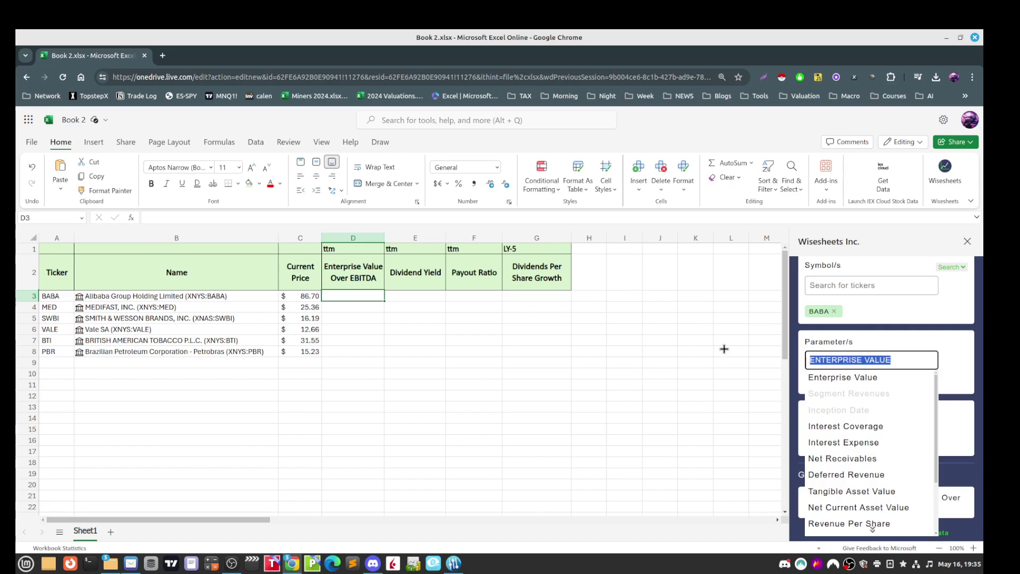
type("enterpr")
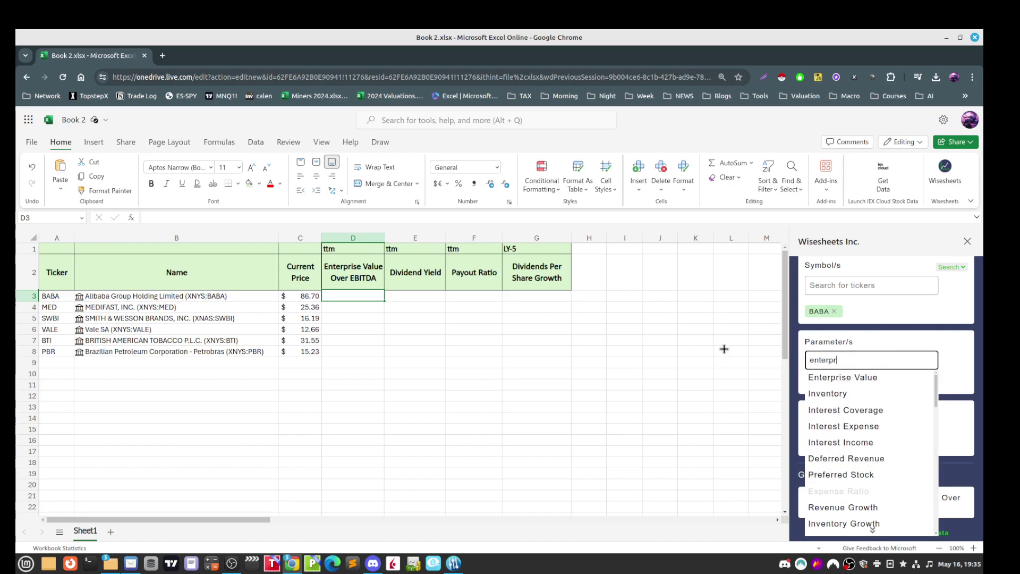
type("ise b")
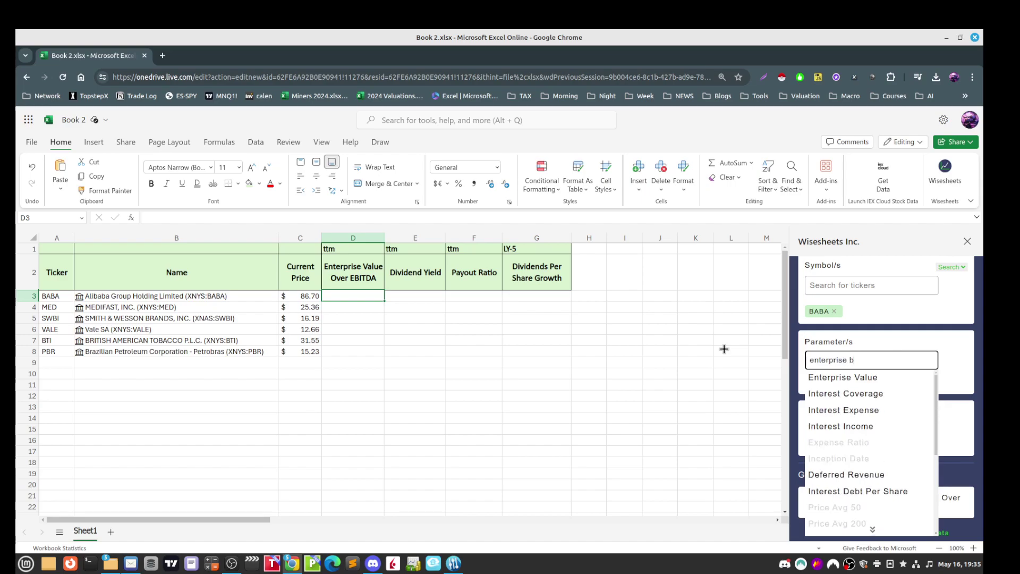
key("BackSpace")
type("value over e")
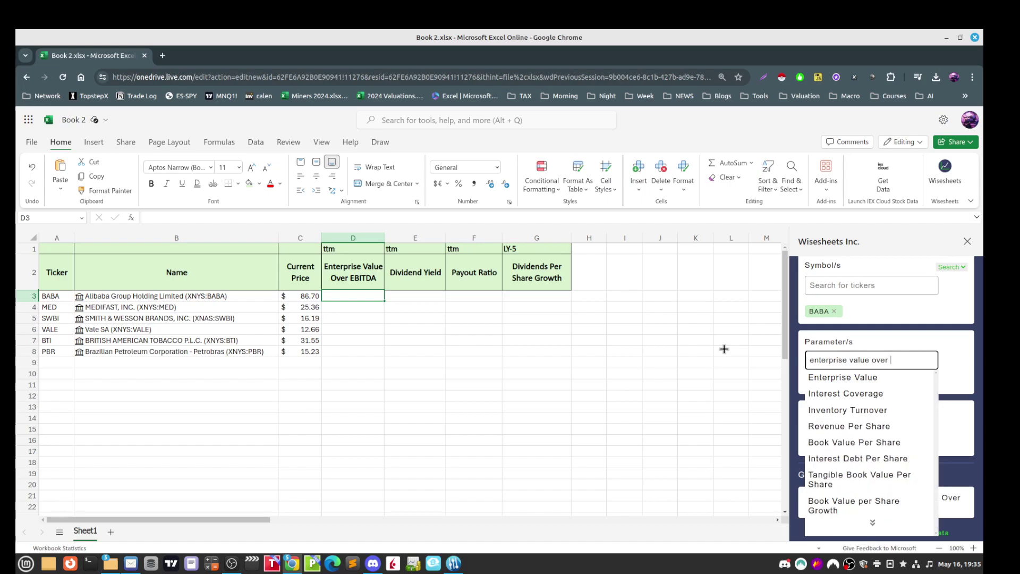
type("bitda")
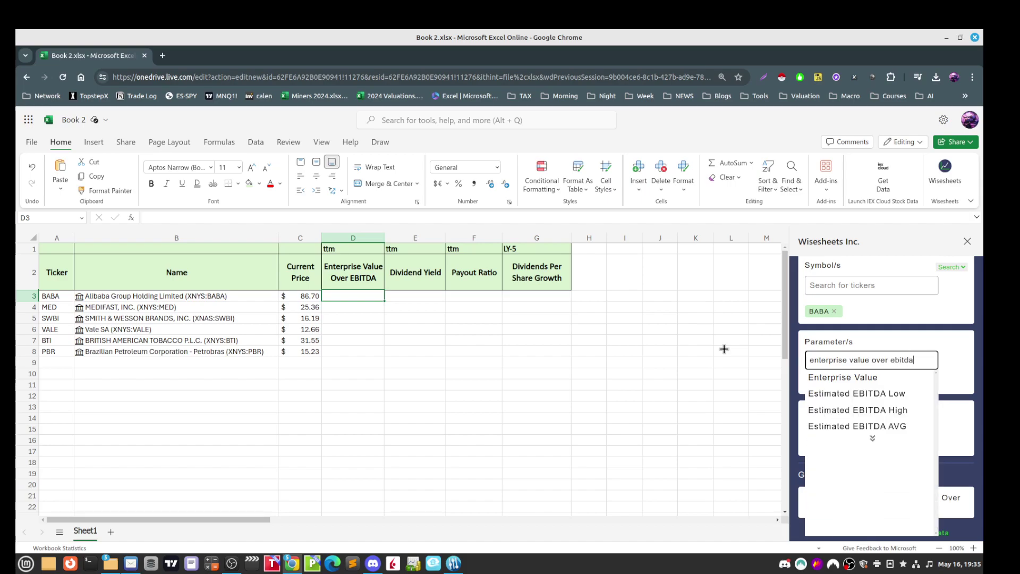
left_click(850, 379)
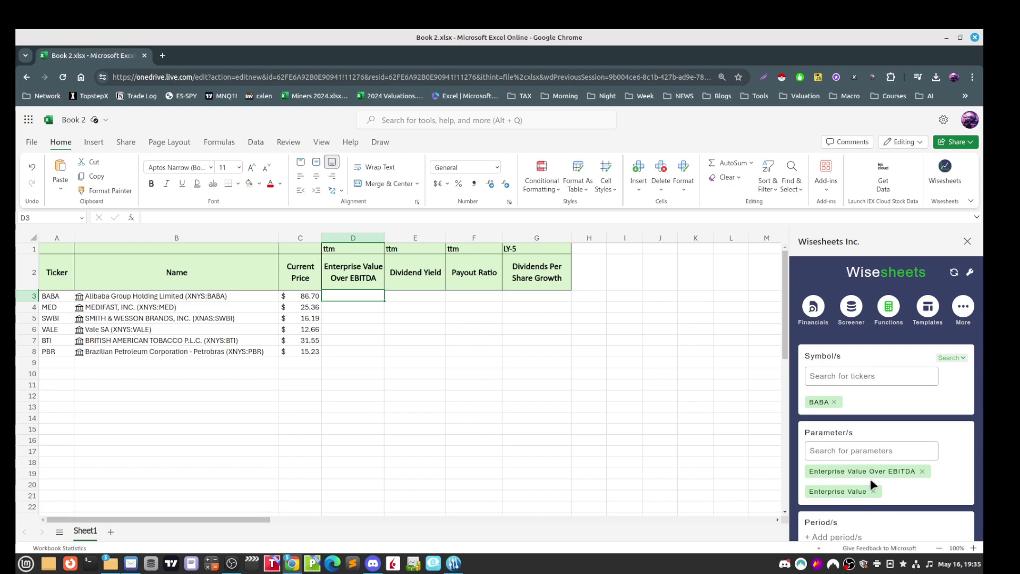
left_click(874, 491)
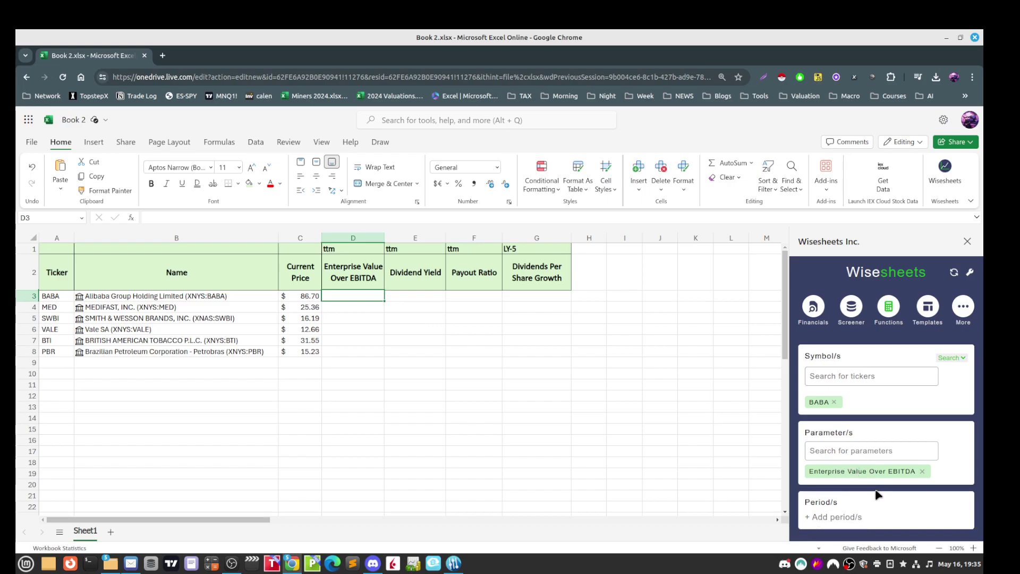
- Open the period options for the Enterprise Value Over EBITDA function and try the TTM period
scroll(857, 484, "down", 1)
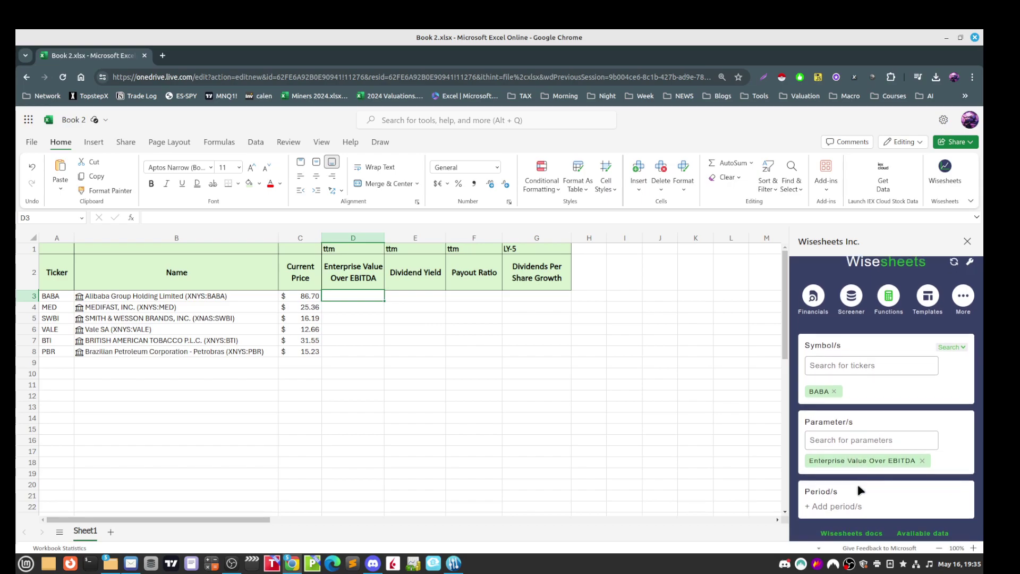
left_click(814, 507)
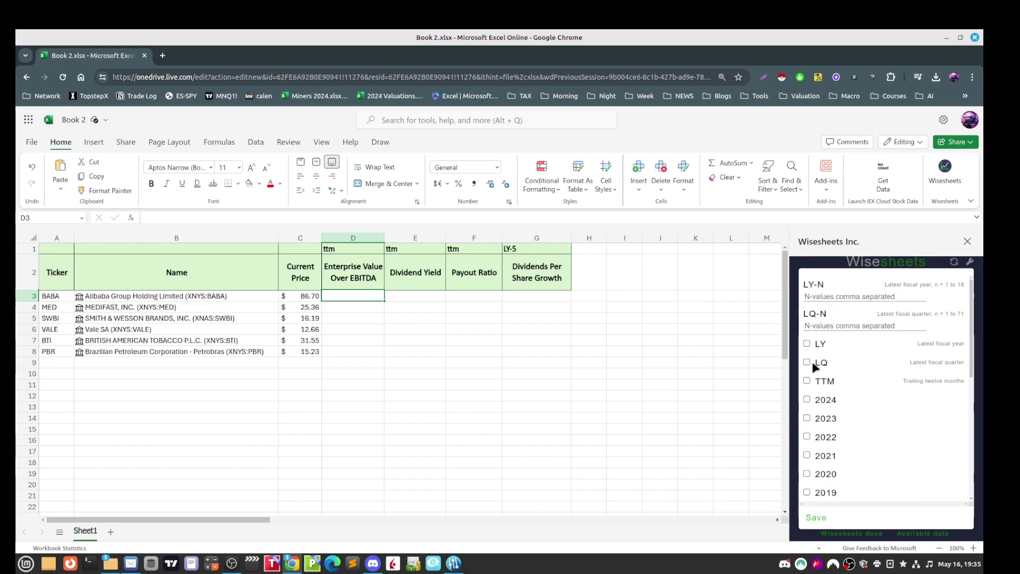
left_click(810, 384)
left_click(808, 382)
- Try 5 as the LY-N period value and clear the entry again
left_click(822, 298)
type("5")
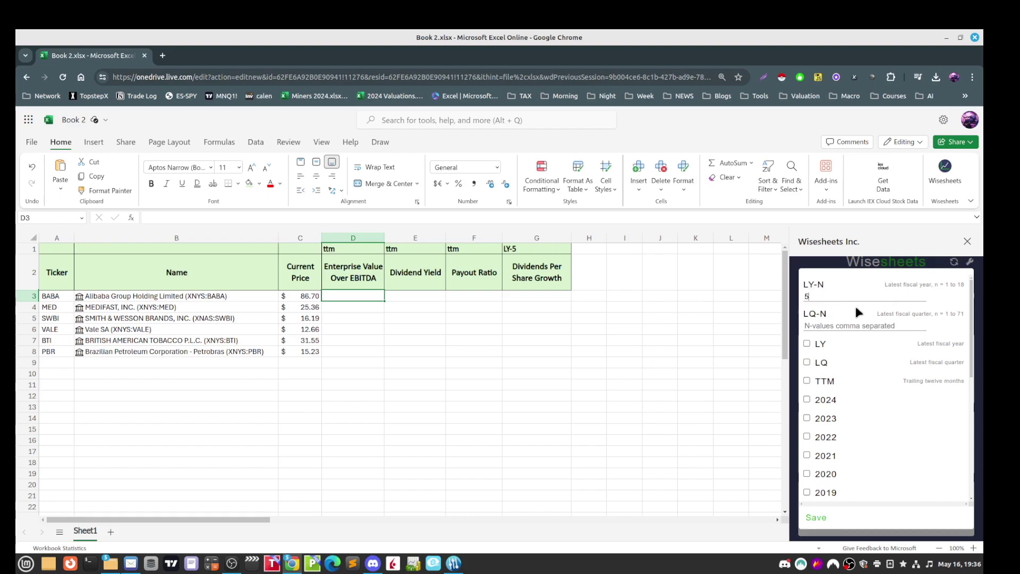
left_click_drag(884, 285, 921, 301)
left_click(836, 294)
key("BackSpace")
left_click_drag(829, 294, 805, 295)
key("BackSpace")
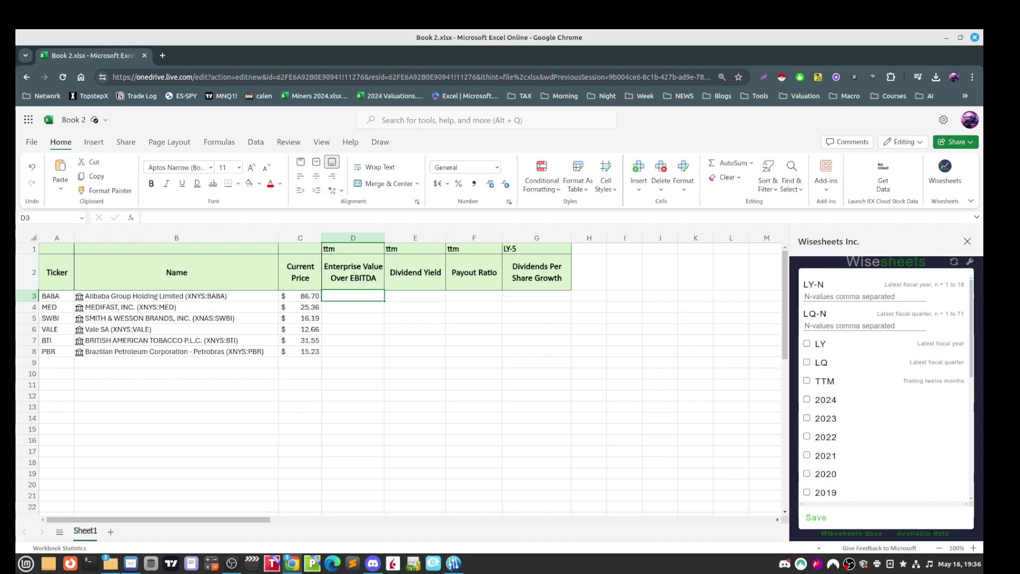
- Select TTM as the function's period and save the period selection
left_click(807, 381)
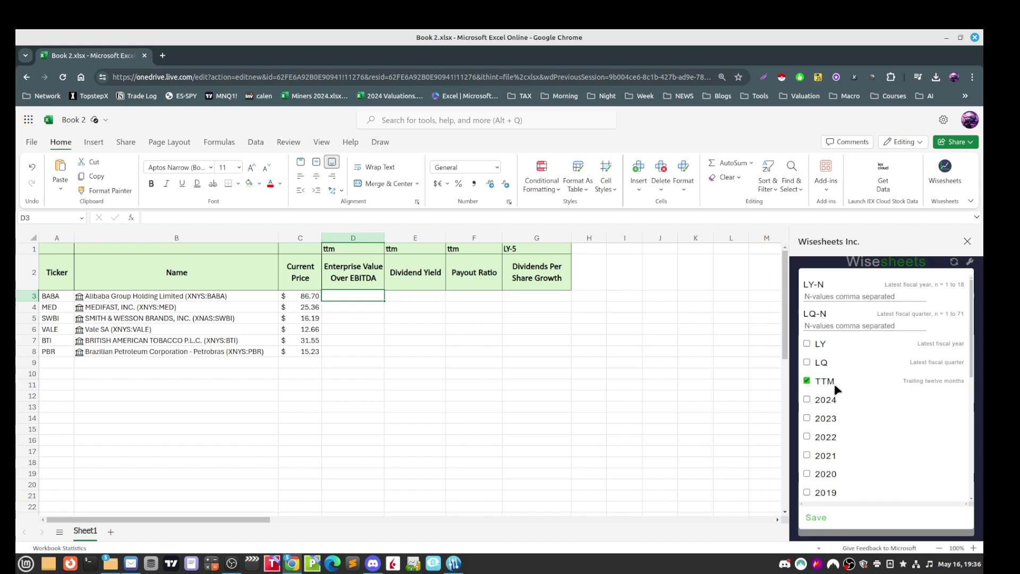
left_click(816, 518)
scroll(874, 353, "down", 3)
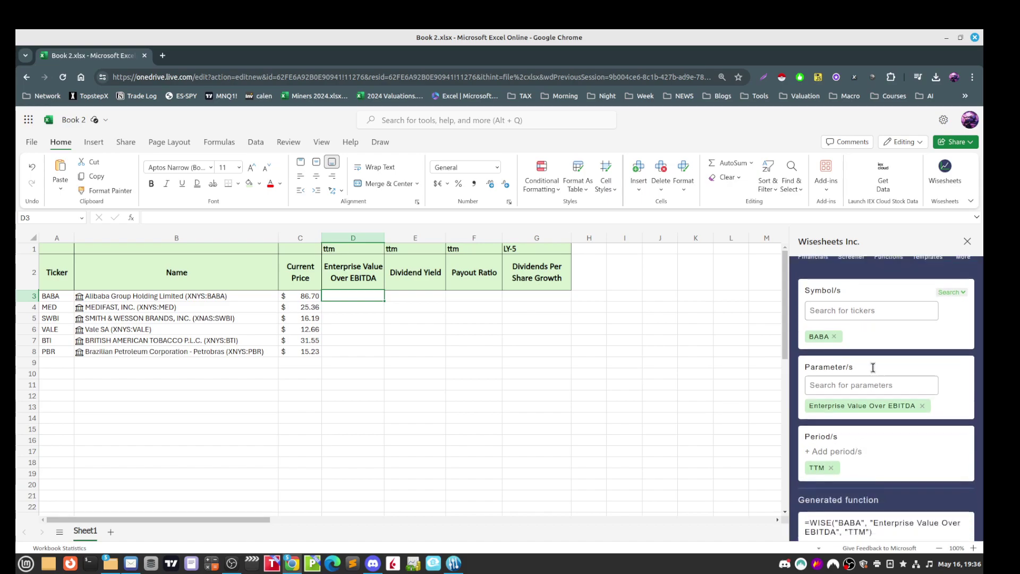
- Copy the generated function =WISE("BABA", "Enterprise Value Over EBITDA", "TTM") into cell D3
left_click(850, 505)
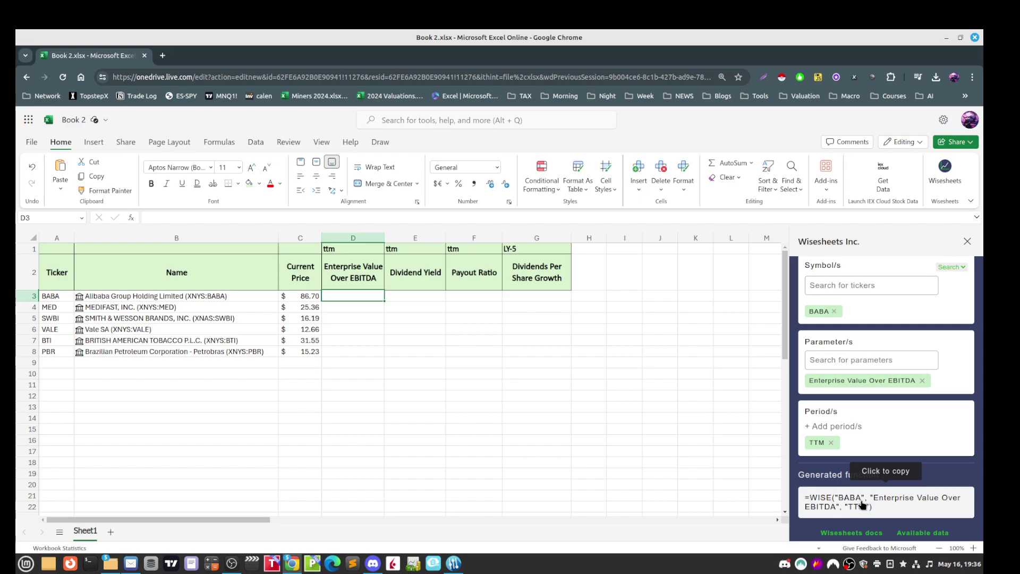
left_click(174, 217)
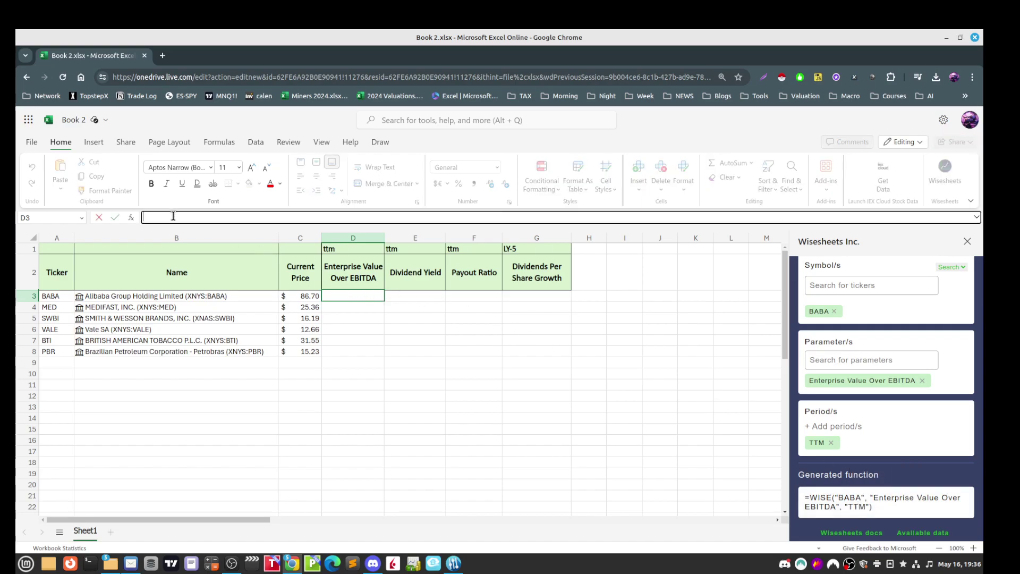
key("ctrl+v")
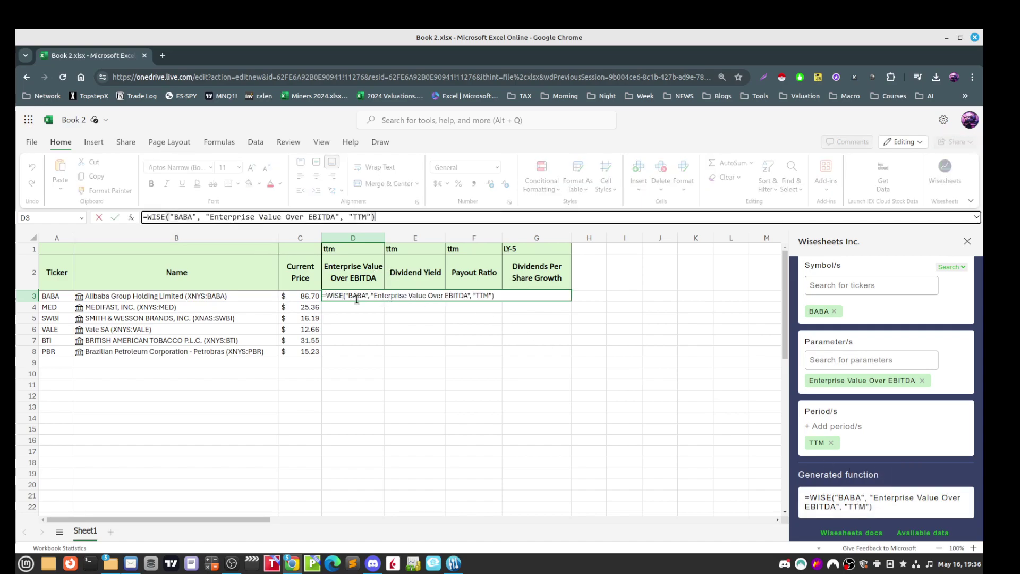
key("Return")
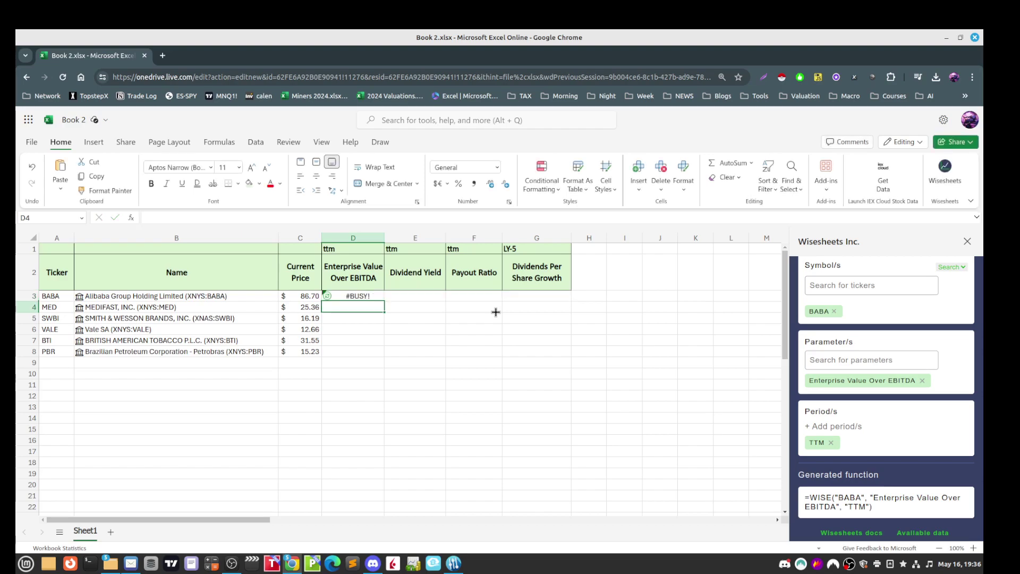
- Reduce the Enterprise Value Over EBITDA figure in D3 to four decimal places
key("Up")
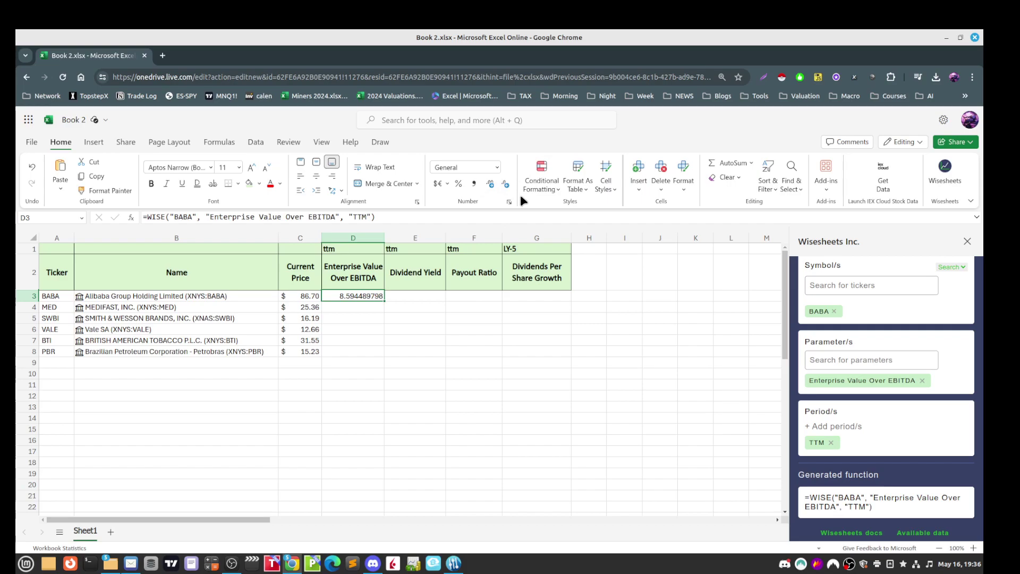
left_click(506, 184)
left_click(506, 184)
left_click(506, 183)
left_click(506, 183)
left_click(506, 184)
left_click(390, 314)
- Try filling the D3 formula down through D8, and undo the fill
left_click(361, 296)
left_click_drag(384, 301, 385, 353)
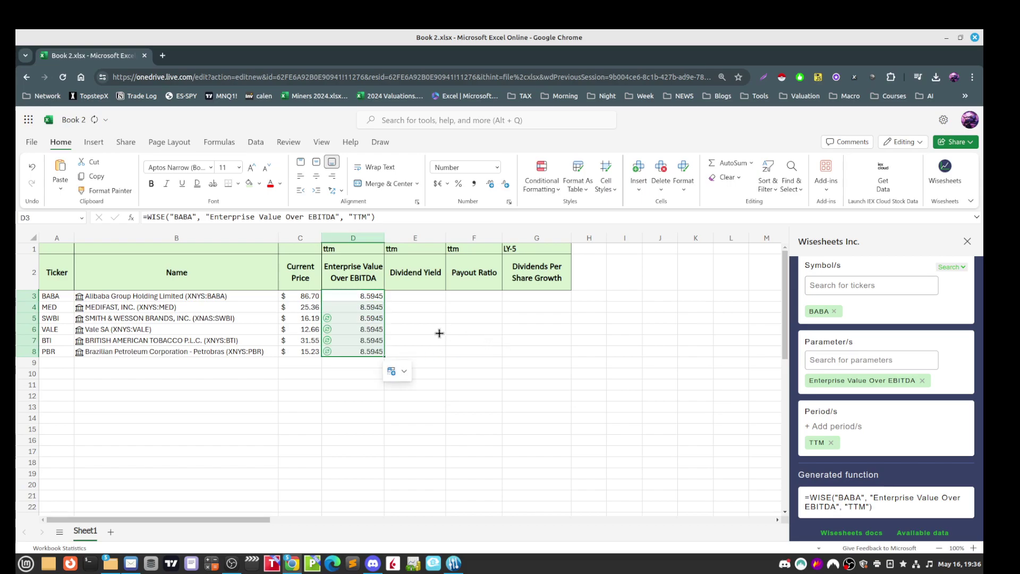
left_click(364, 307)
key("ctrl+z")
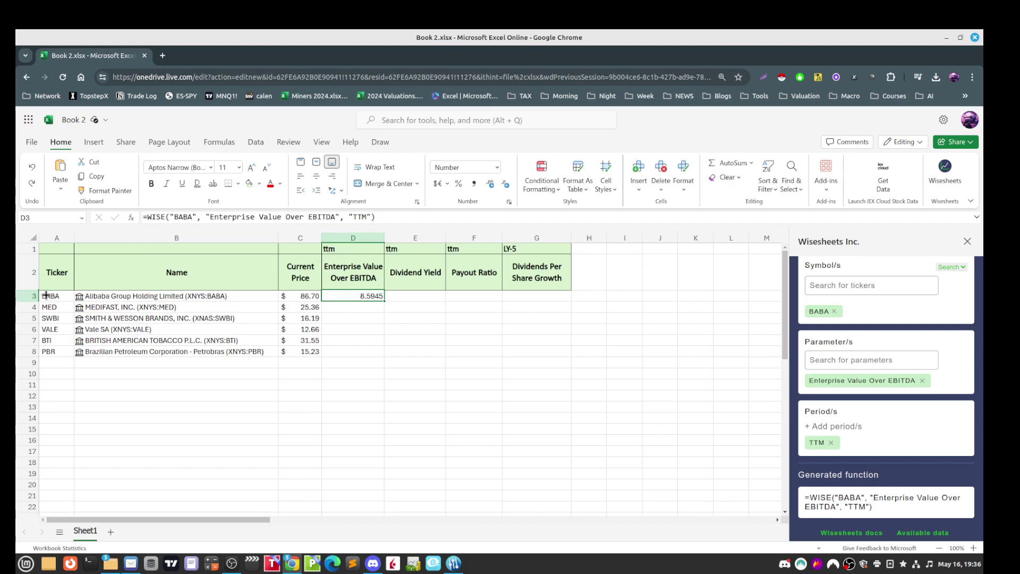
- Replace the hard-coded "BABA" ticker in the D3 WISE formula with a reference to cell A3
left_click(194, 216)
key("BackSpace")
key("BackSpace")
key("BackSpace")
key("BackSpace")
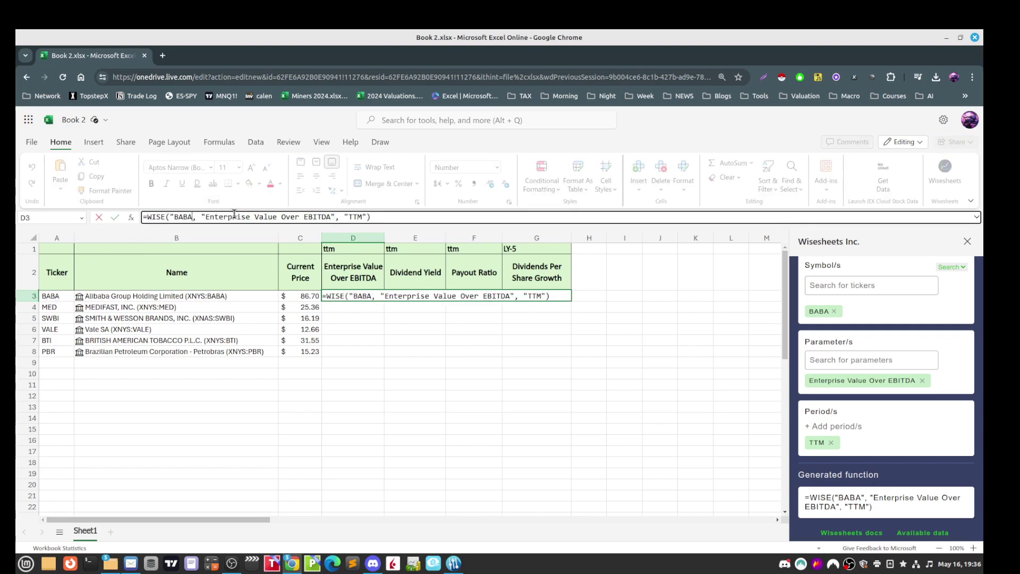
key("BackSpace")
key("BackSpace")
type("A3")
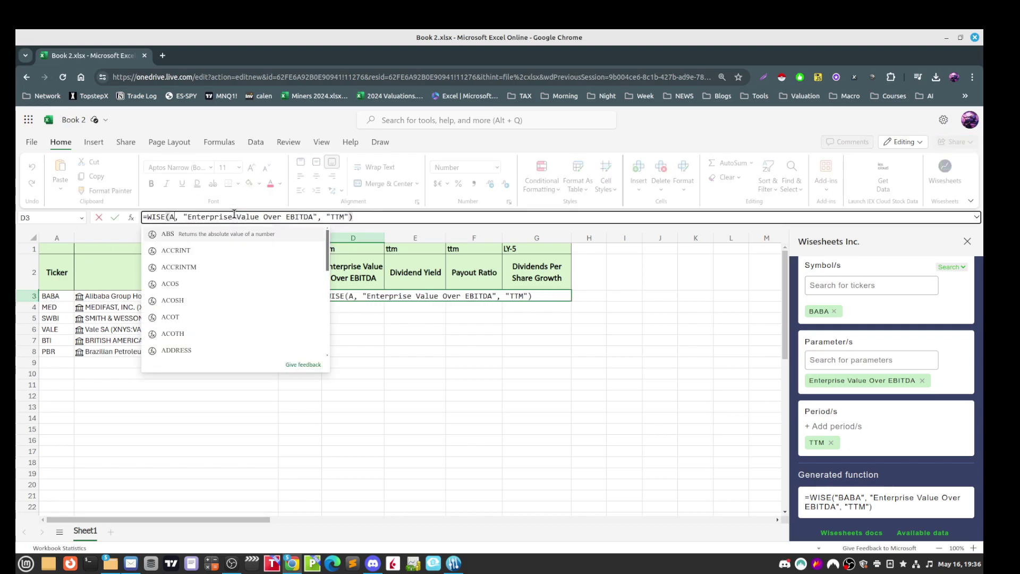
key("Return")
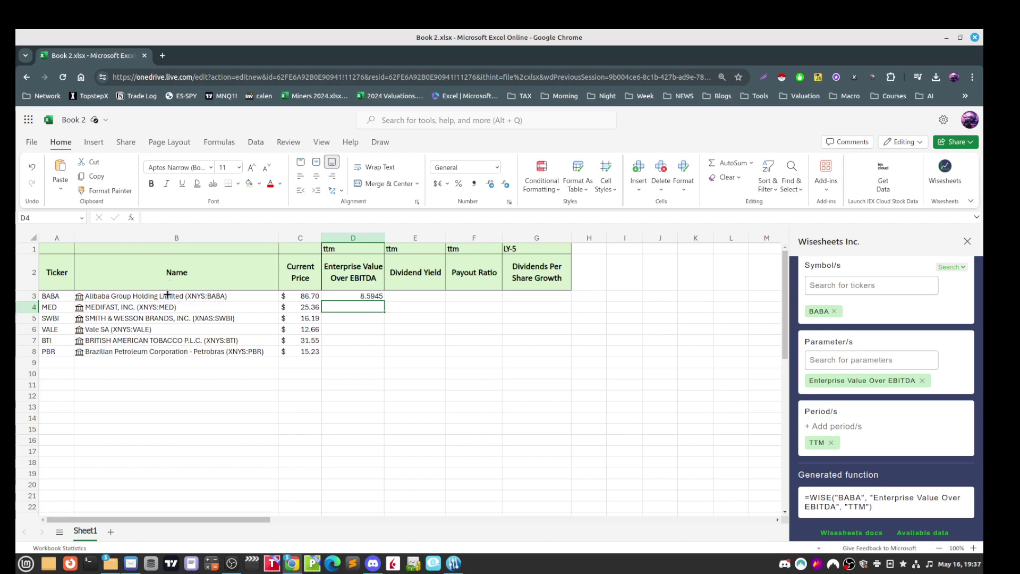
- Format D3 in the English (United States) dollar accounting format and fill its formula down through D8
left_click(377, 299)
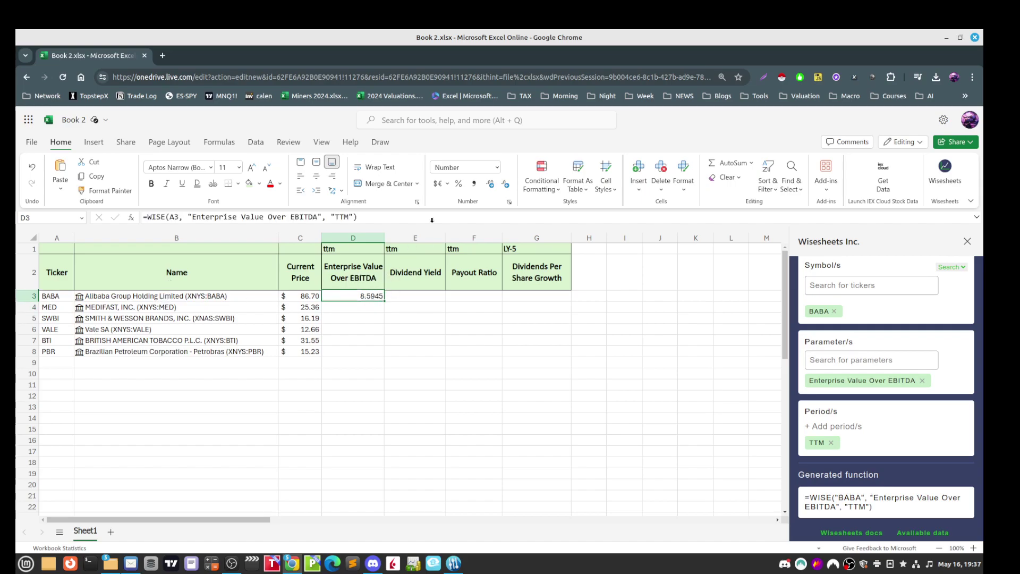
left_click(447, 185)
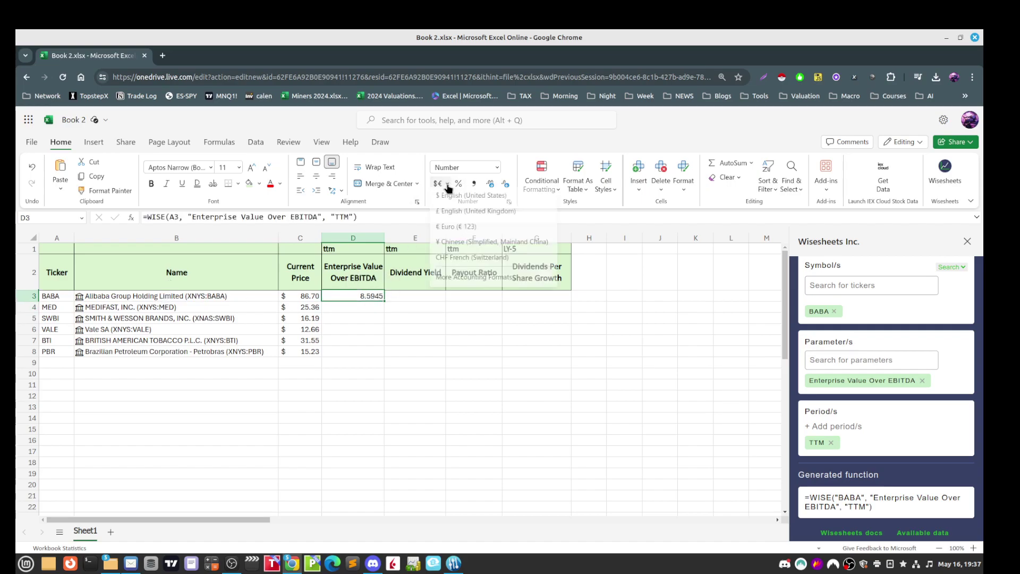
left_click(460, 200)
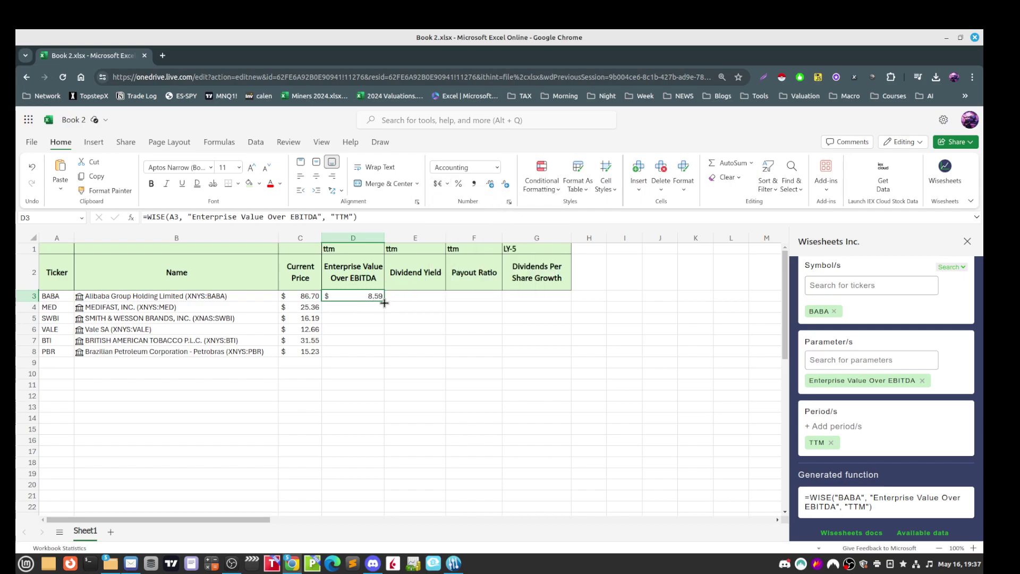
left_click_drag(384, 302, 383, 355)
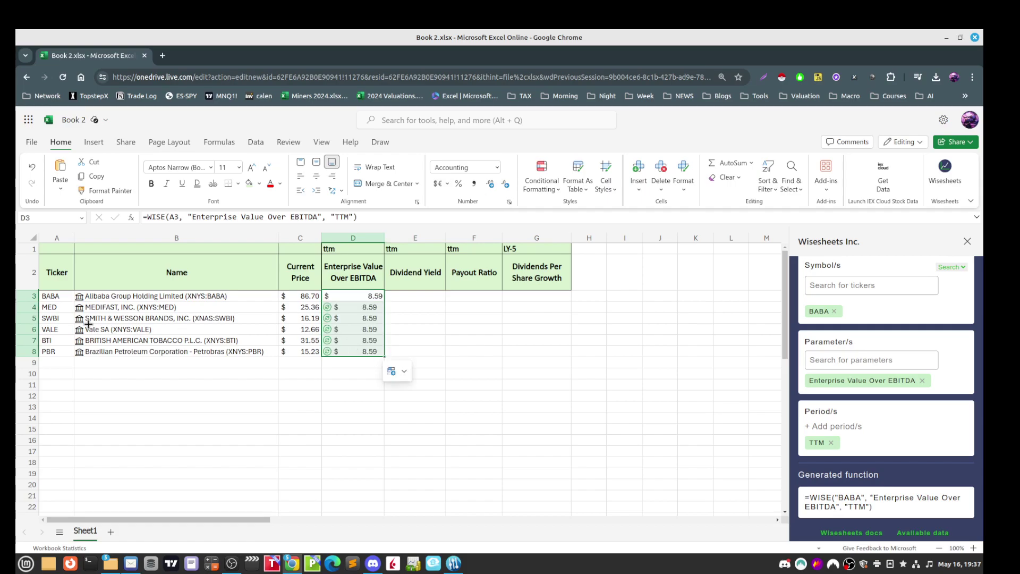
left_click(360, 309)
- Apply the Number format to the Enterprise Value Over EBITDA cells D3 through D8
left_click_drag(371, 296, 372, 348)
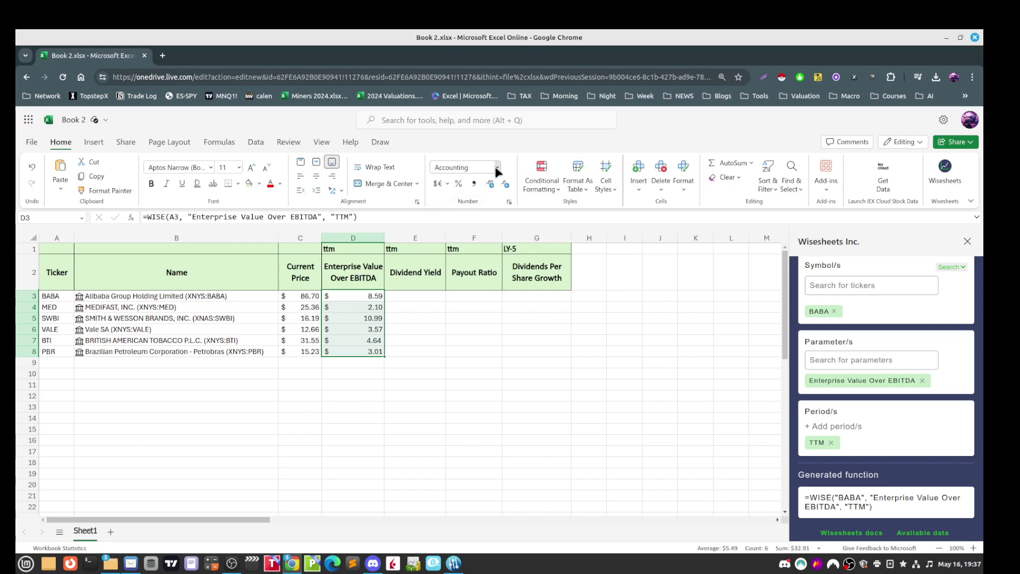
left_click(460, 167)
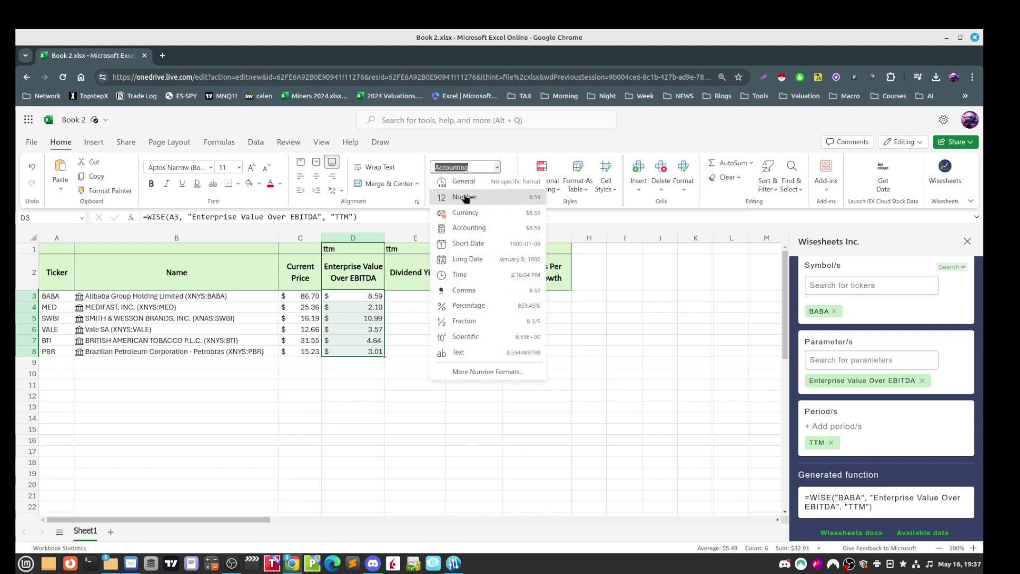
left_click(465, 197)
left_click(408, 316)
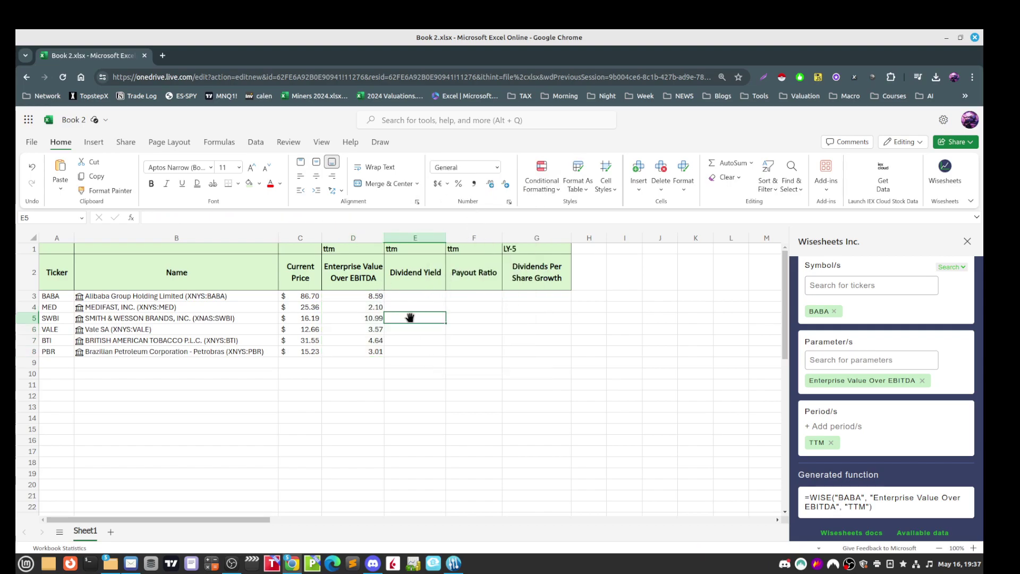
- Clear the formulas from the Enterprise Value Over EBITDA cells D3 through D8 and return to cell D3
left_click_drag(374, 297, 365, 318)
left_click(372, 297)
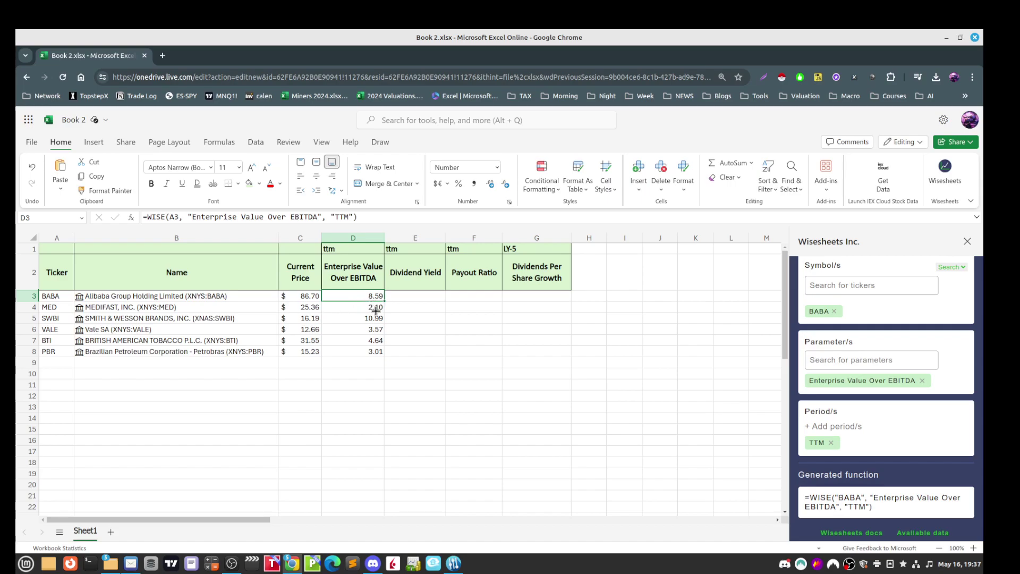
key("BackSpace")
key("Return")
key("BackSpace")
key("Return")
key("BackSpace")
key("Return")
key("BackSpace")
key("Return")
key("BackSpace")
key("Return")
key("BackSpace")
key("Up")
key("Up")
key("Up")
key("Up")
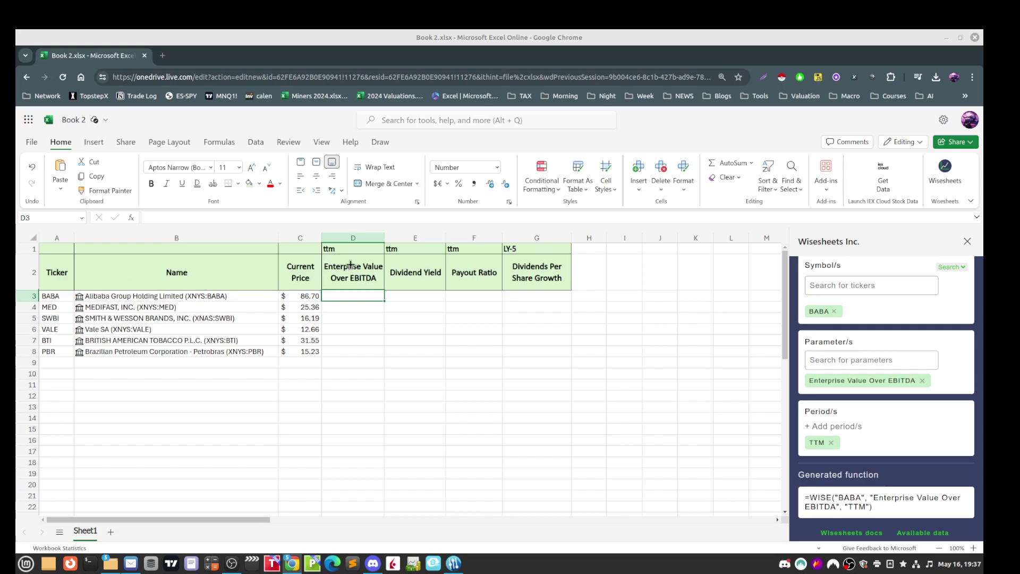
left_click(346, 295)
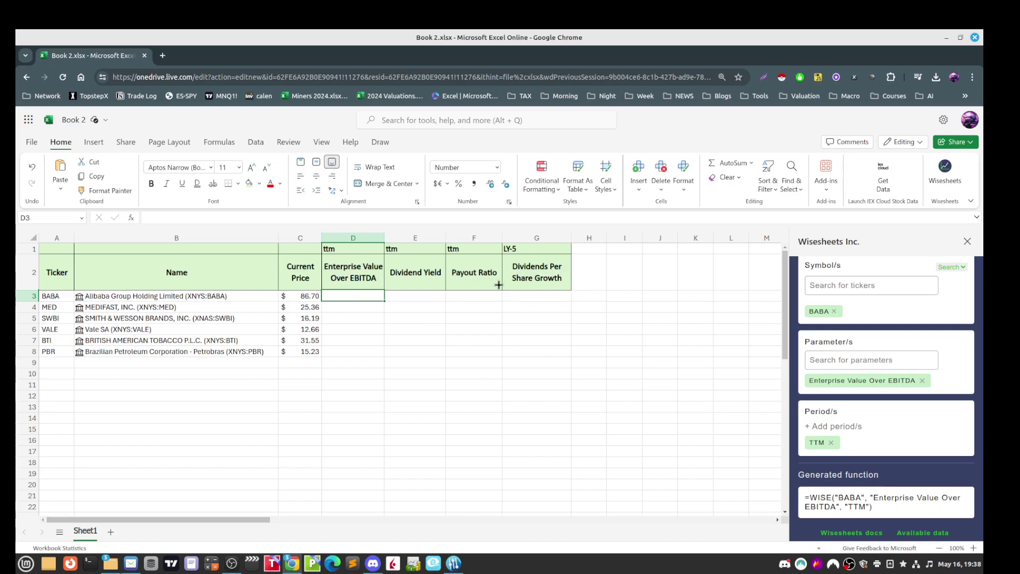
- Add Dividend Yield and Payout Ratio to the parameters of the Wisesheets function
left_click(853, 361)
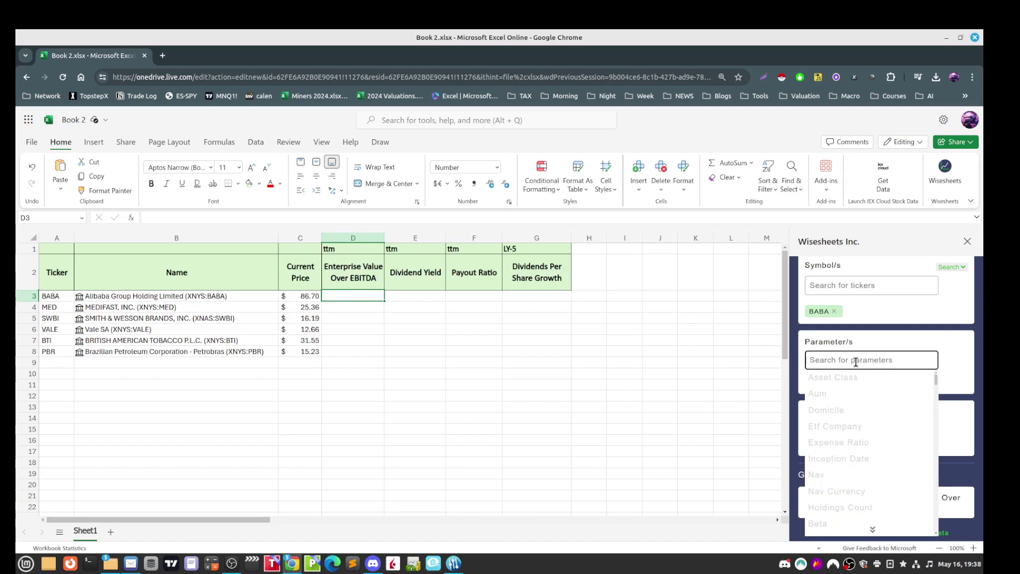
type("d")
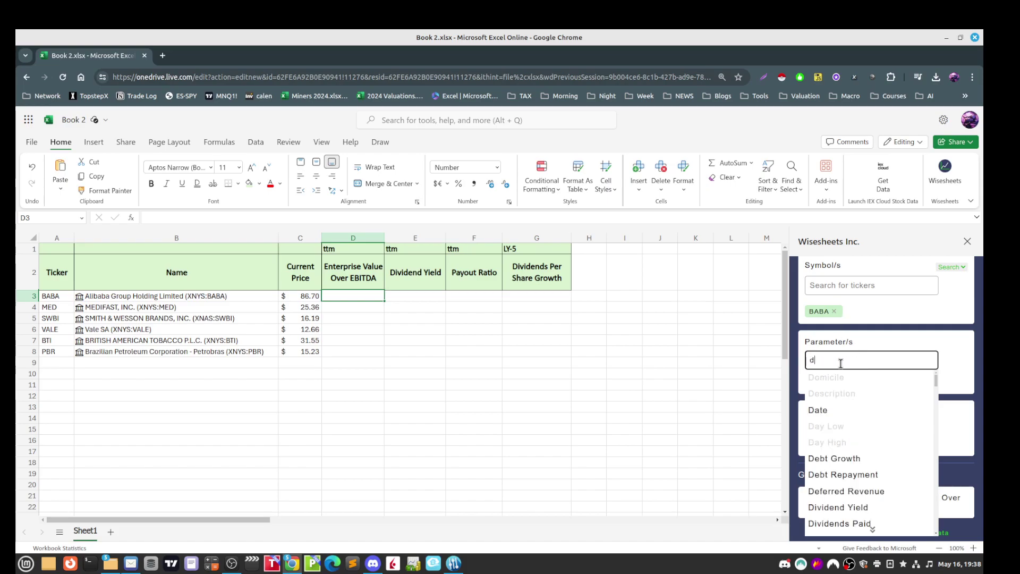
type("ividen")
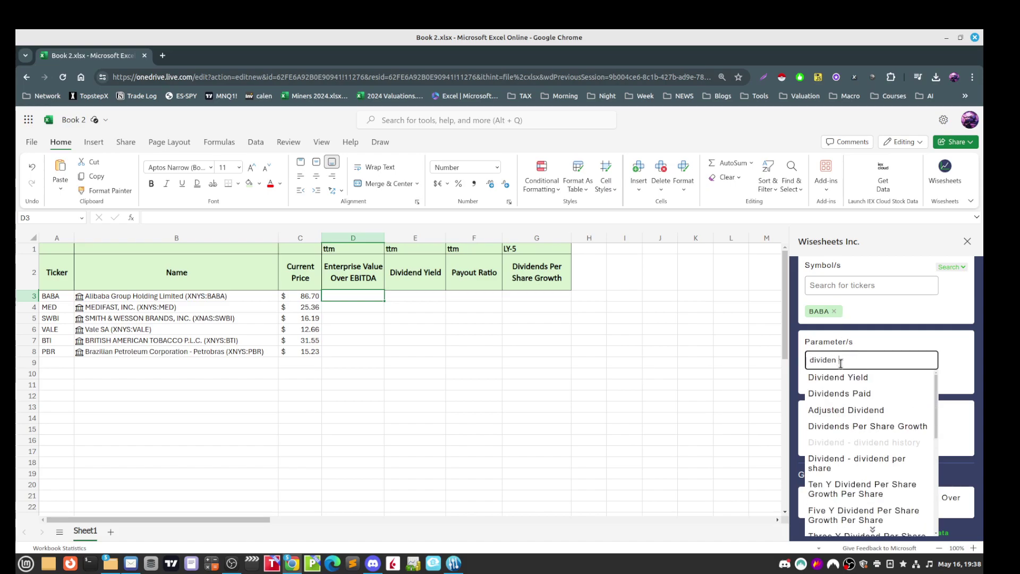
type("d")
left_click(855, 381)
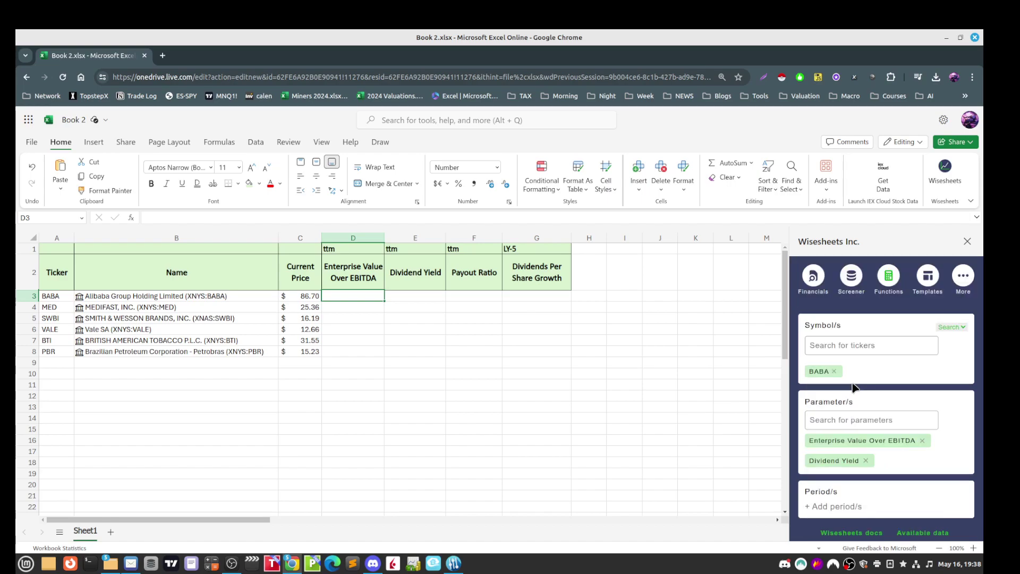
left_click(863, 420)
type("pa")
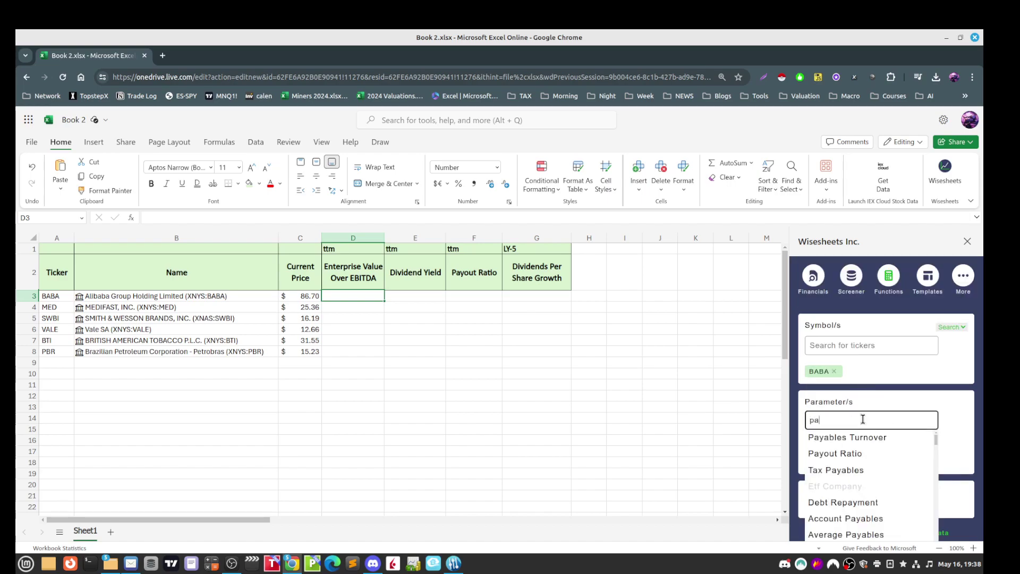
type("yout ratio")
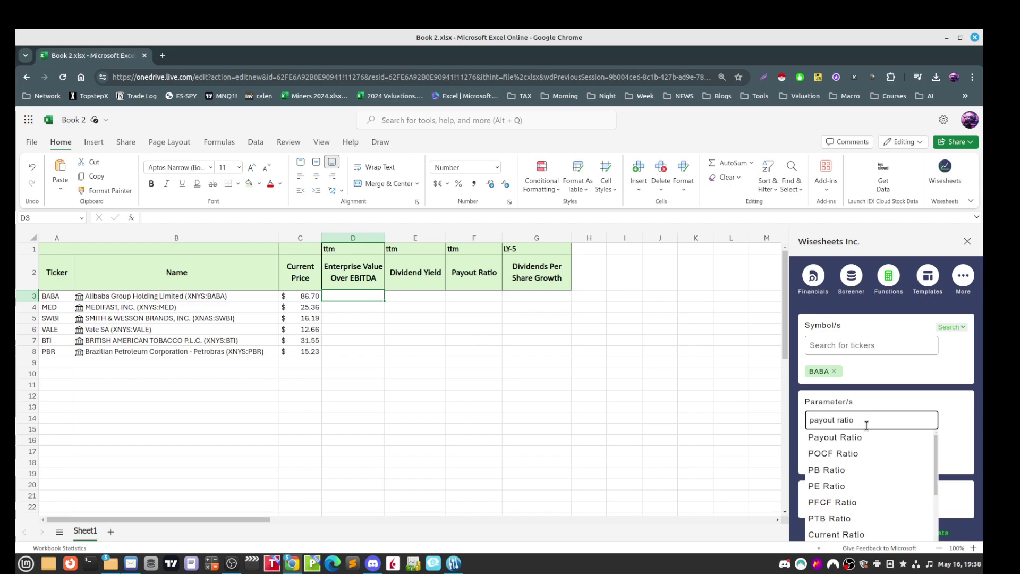
left_click(865, 438)
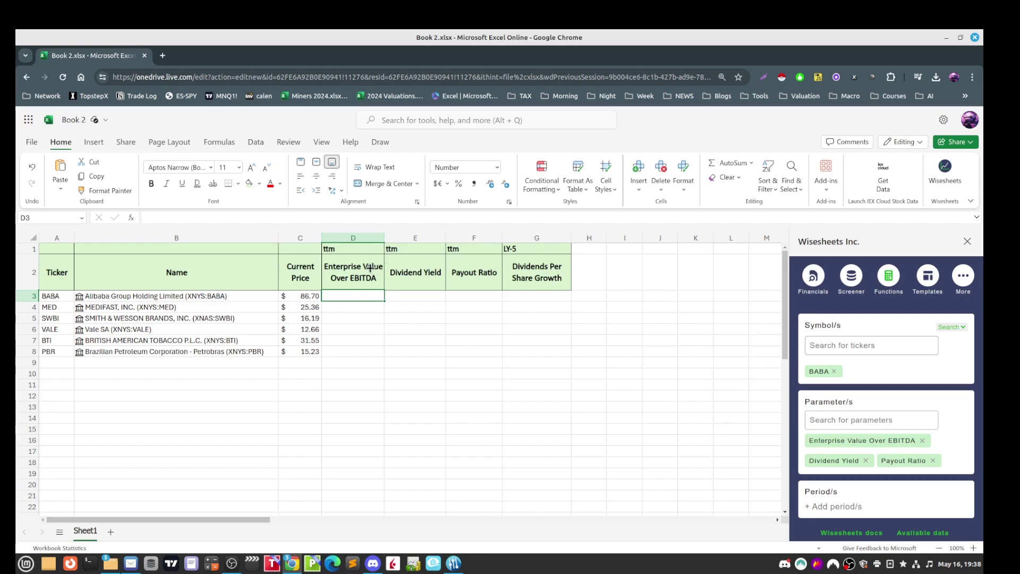
- Write the range-based formula =WISE(A3:A93,D2:G2,D1:G1) in cell D3
left_click(150, 214)
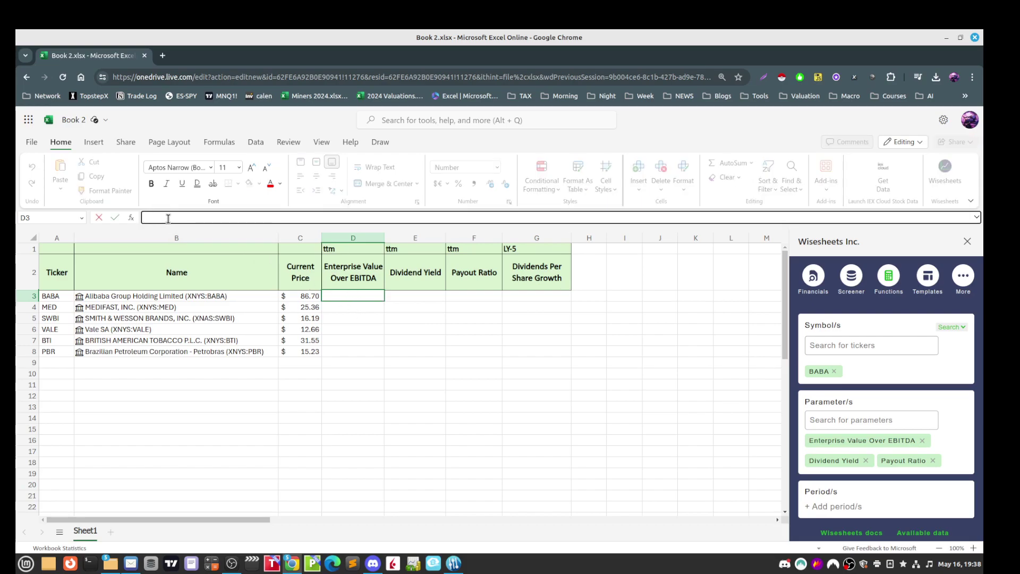
key("Escape")
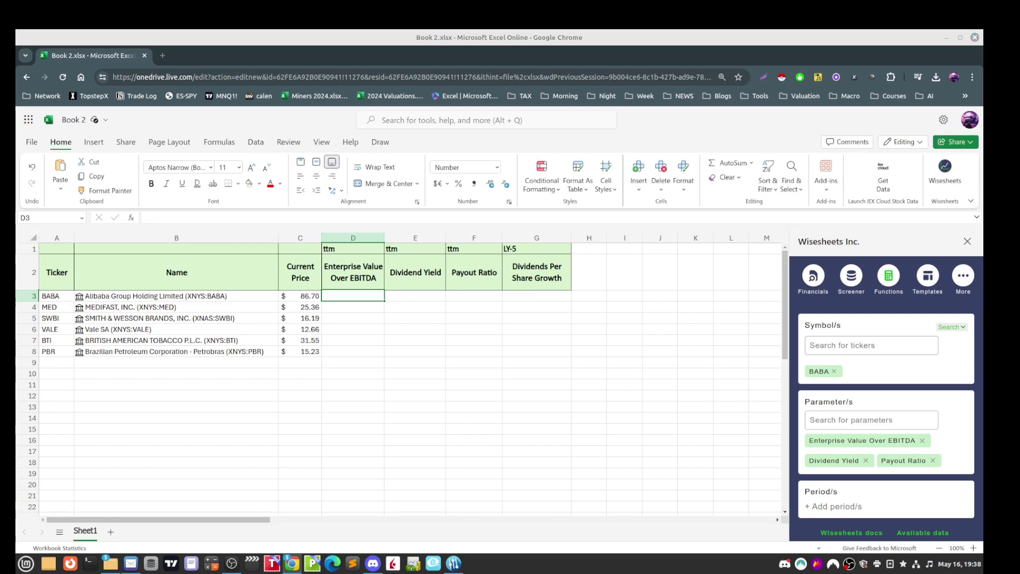
left_click(178, 218)
type("WISE(A3:A93,D2:G2,D1:G1)")
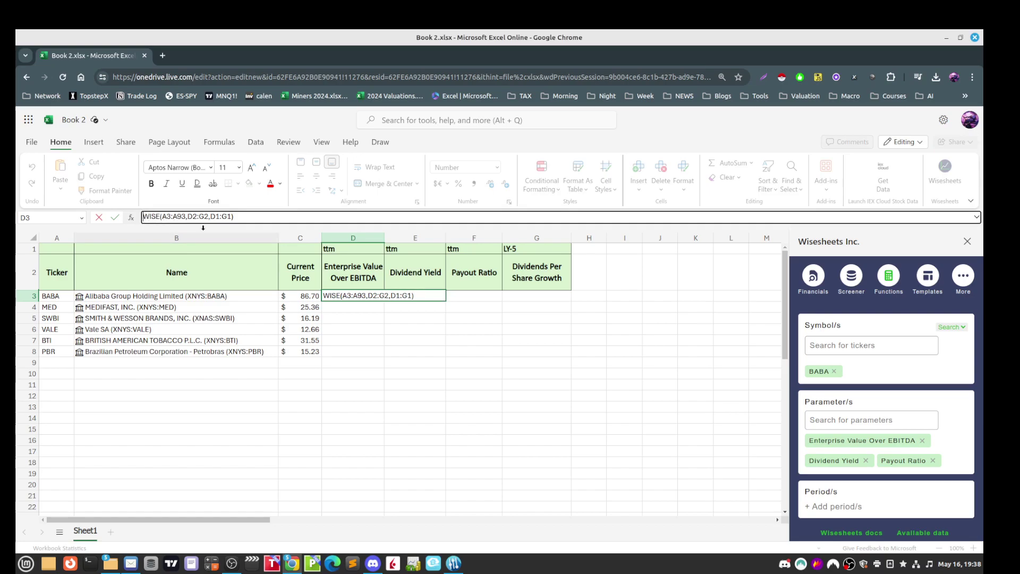
key("Home")
type("=")
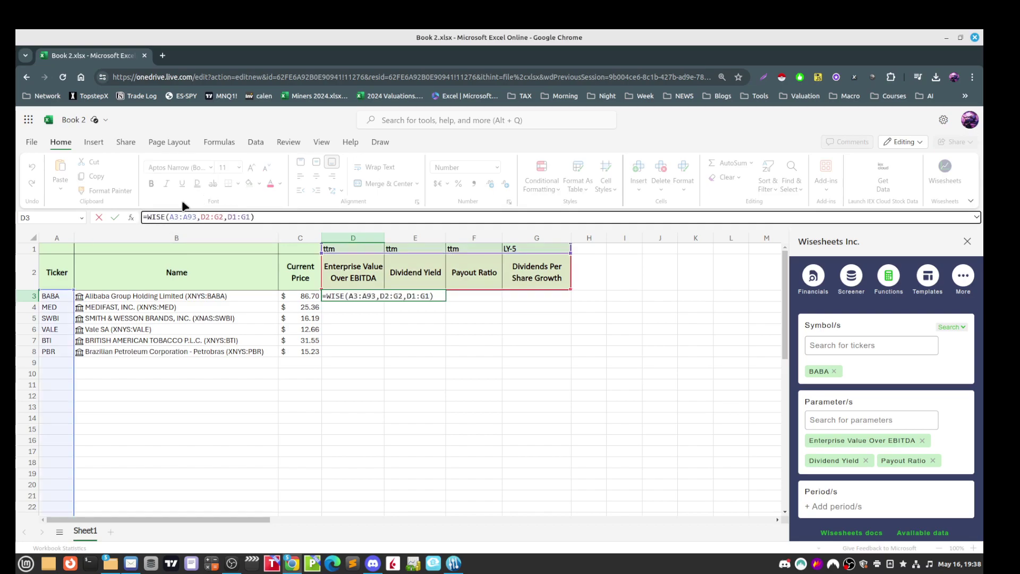
- Shorten the formula's ticker range to A3:A8 and enter =WISE(A3:A8,D2:G2,D1:G1) in D3
left_click_drag(170, 218, 193, 219)
left_click(197, 217)
key("BackSpace")
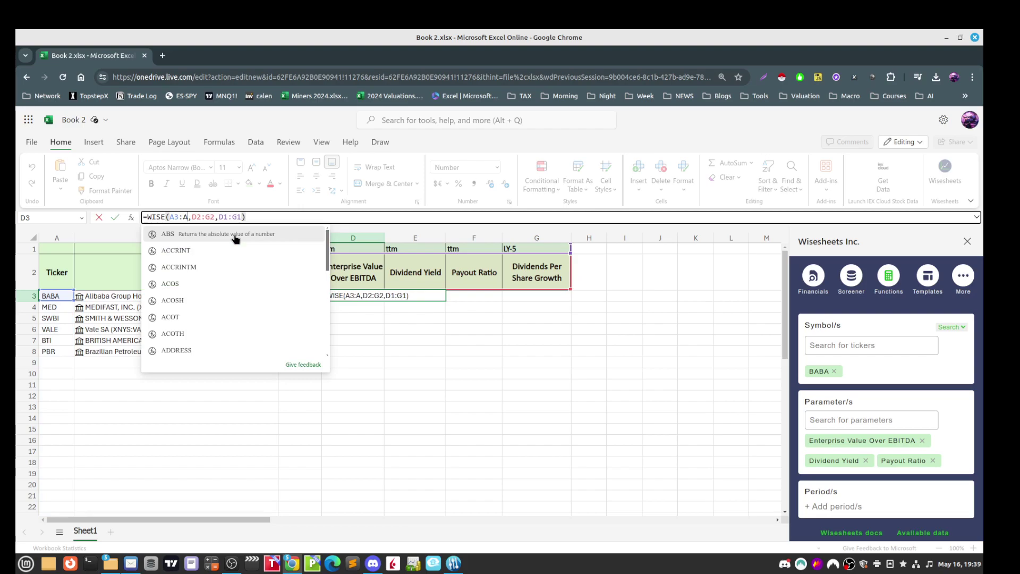
type("8")
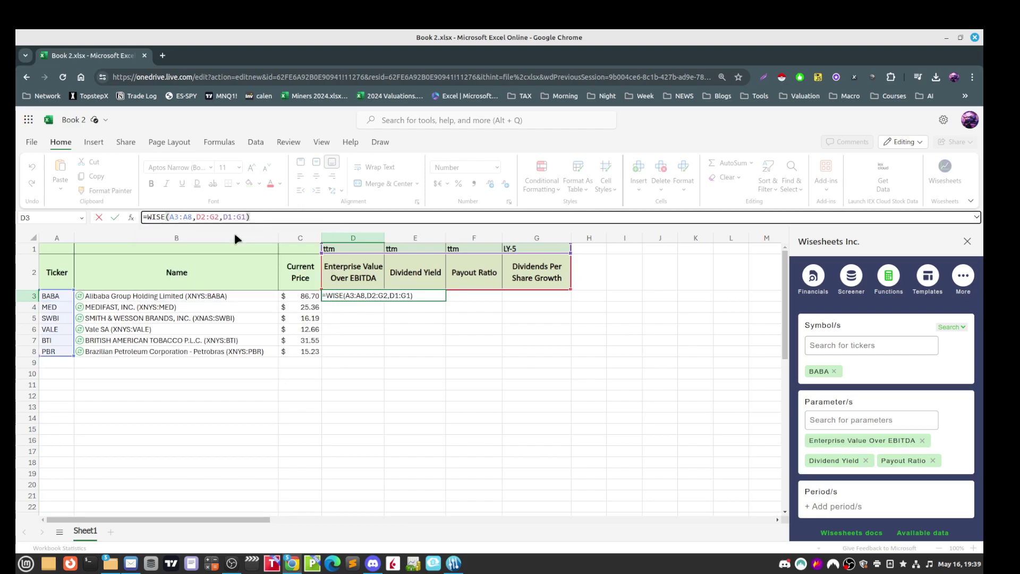
mouse_move(207, 218)
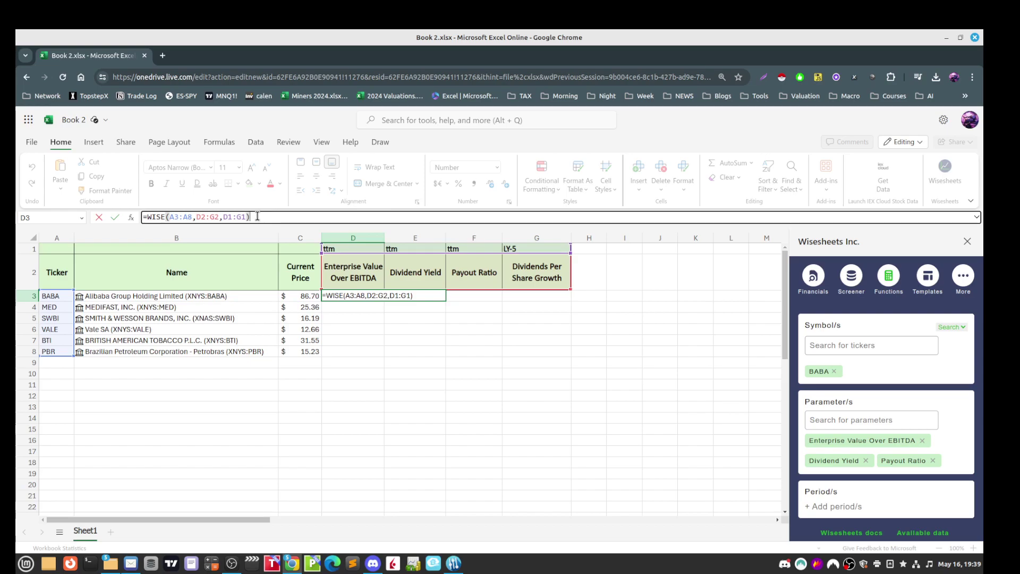
key("Return")
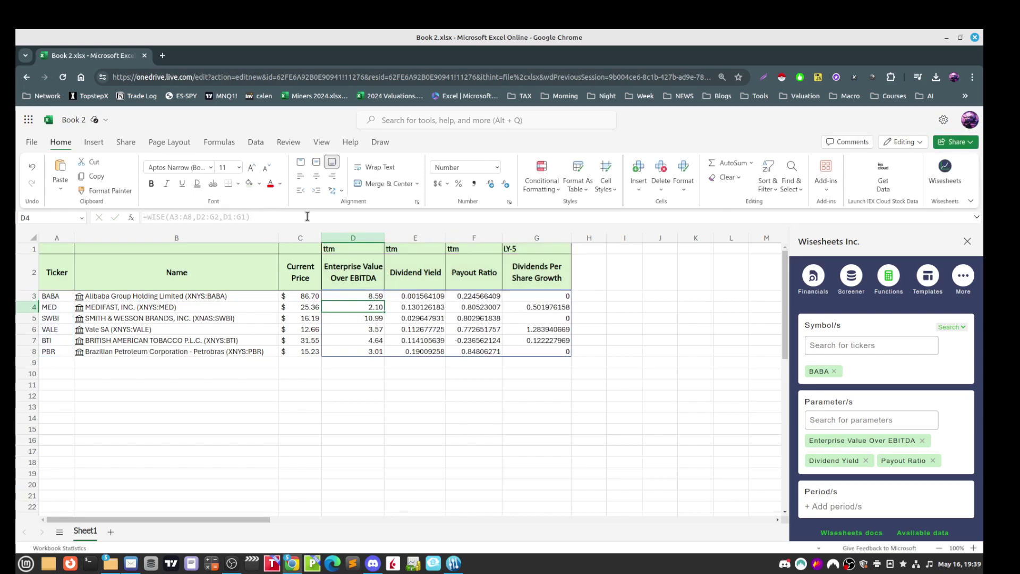
left_click(475, 385)
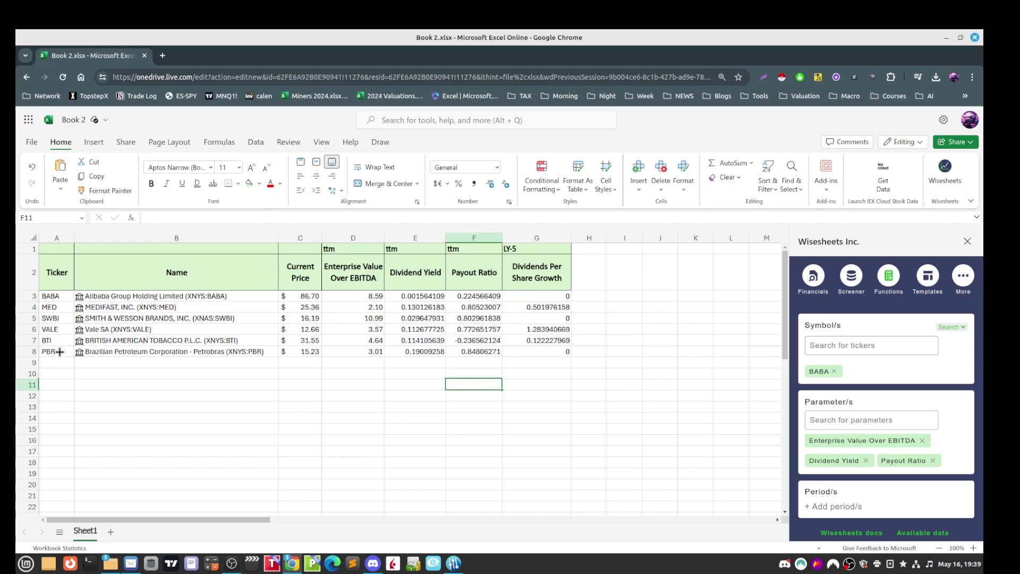
left_click(309, 295)
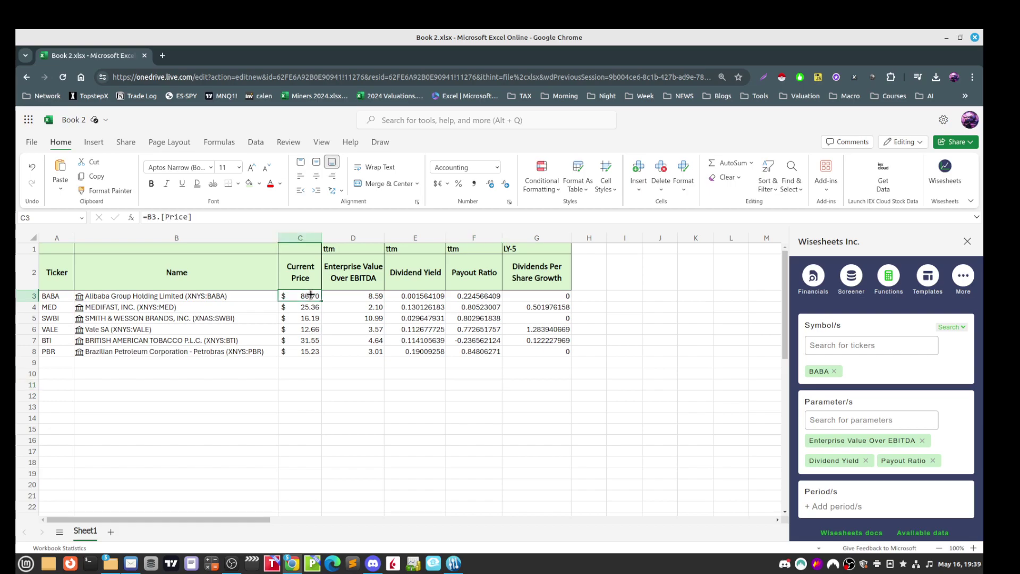
left_click(347, 294)
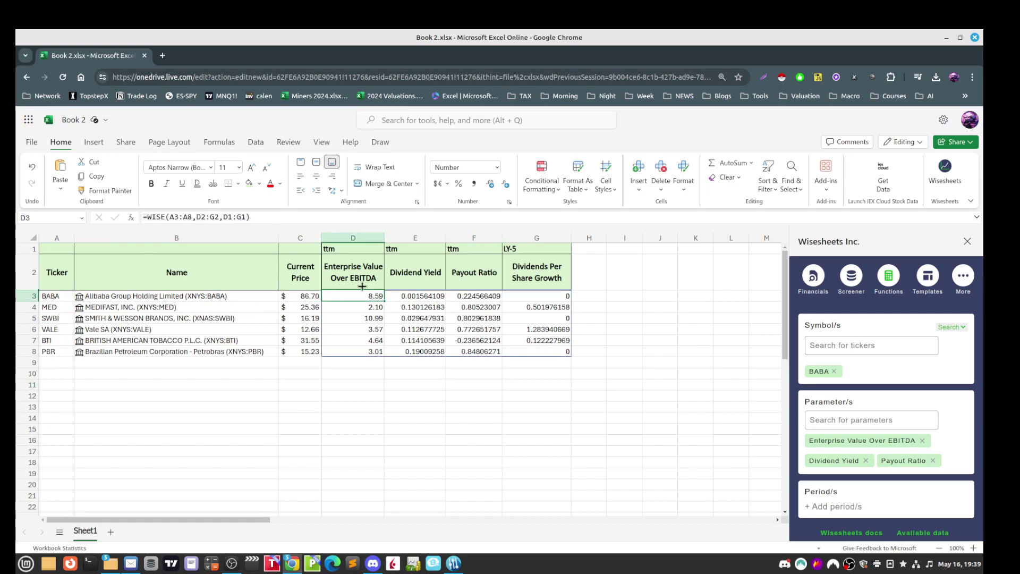
- Format the Dividend Yield cells E3:E8 and the Payout Ratio cells F3:F8 as percentages
left_click_drag(423, 295, 427, 351)
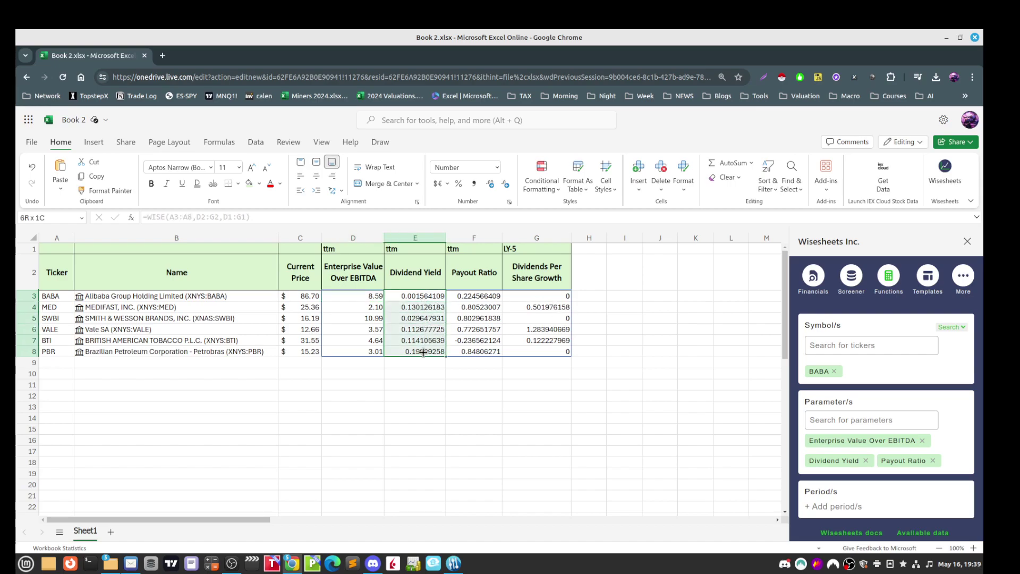
left_click(458, 183)
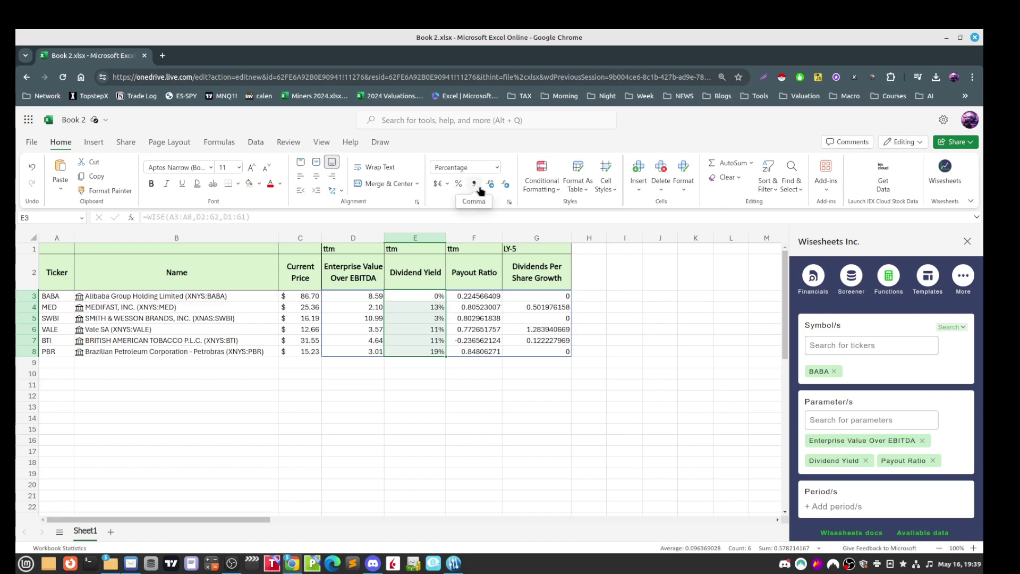
left_click(472, 319)
left_click_drag(472, 324, 474, 346)
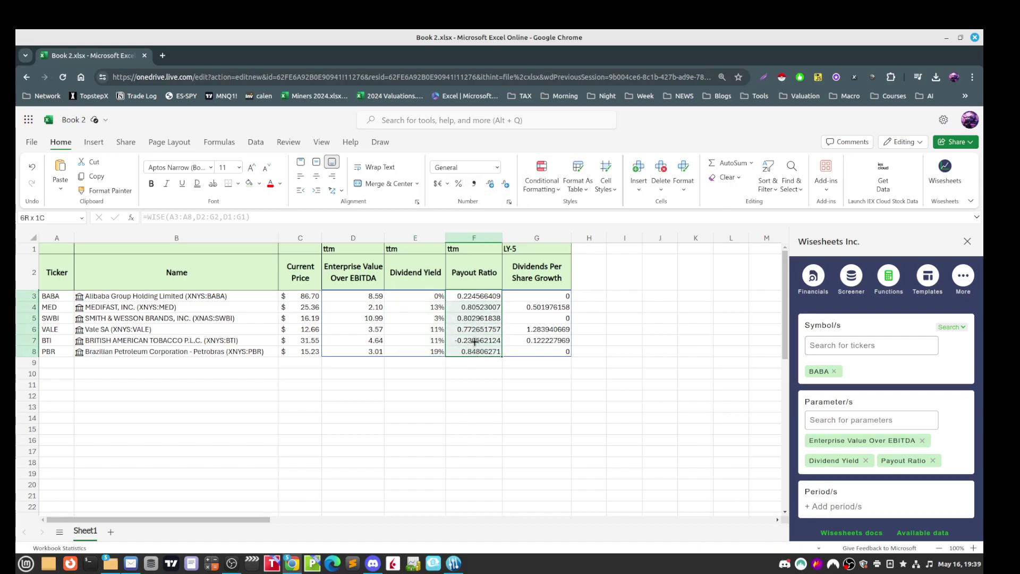
left_click(458, 183)
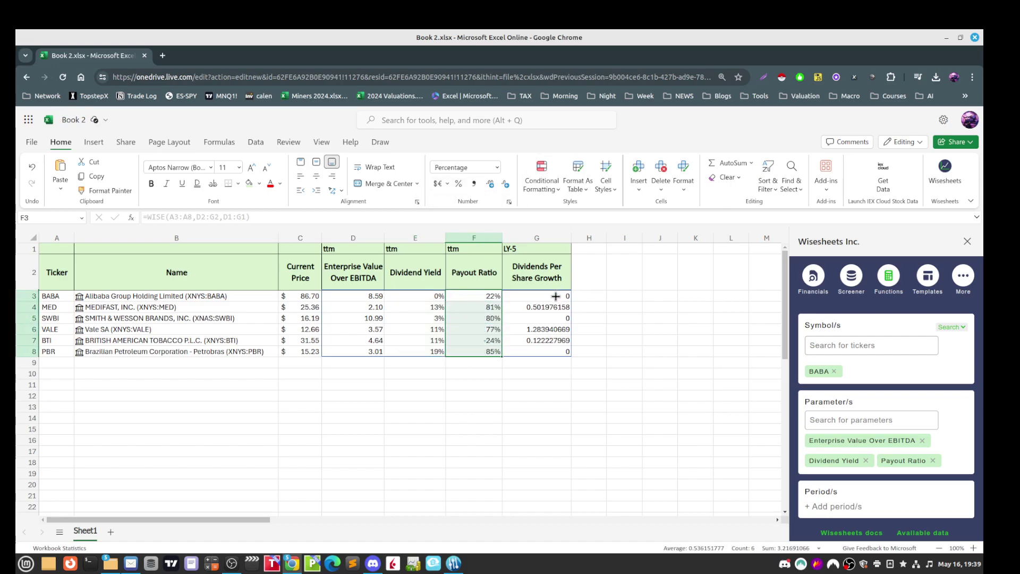
- Format the Dividends Per Share Growth cells G3:G8 as percentages
left_click_drag(556, 296, 558, 351)
left_click(458, 185)
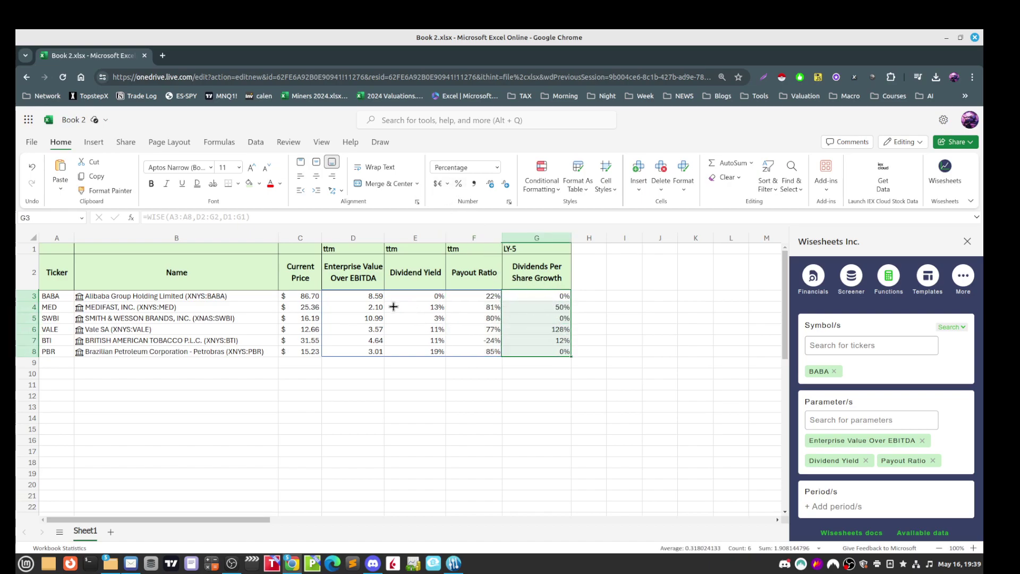
left_click(630, 330)
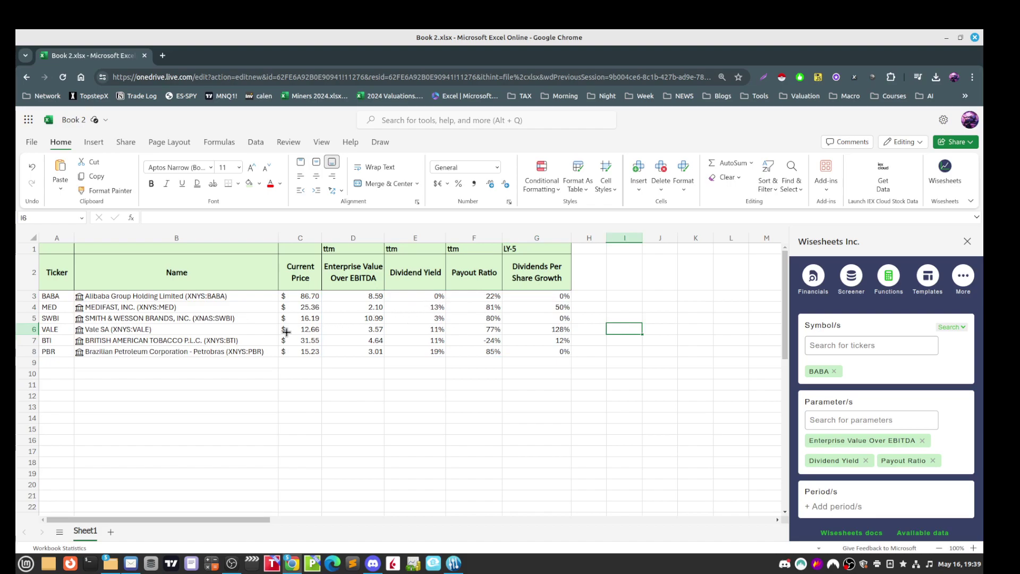
- Enter the tickers su, ben, cah and chd in cells A9 to A12
left_click(52, 360)
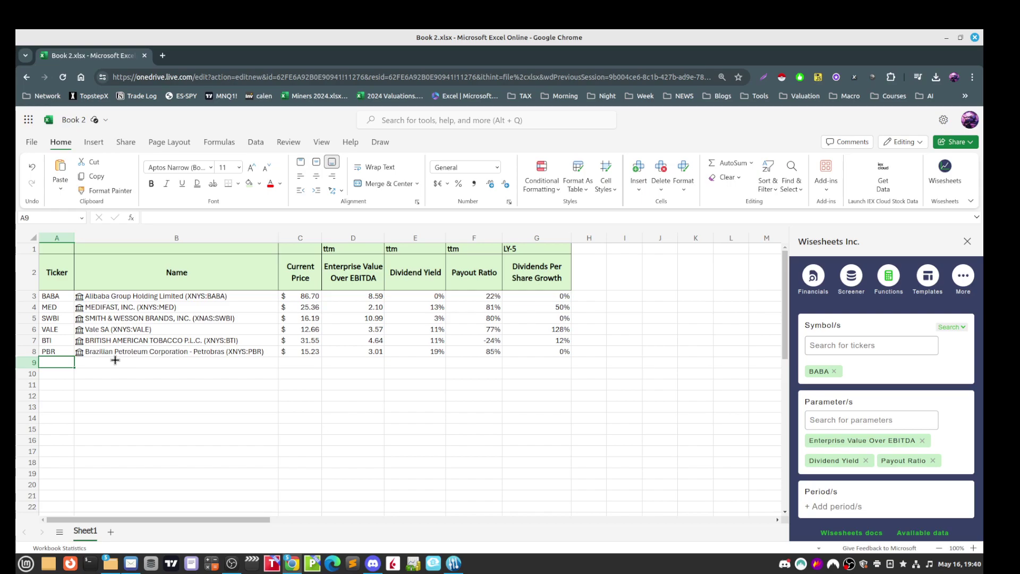
type("su")
key("Return")
type("ben")
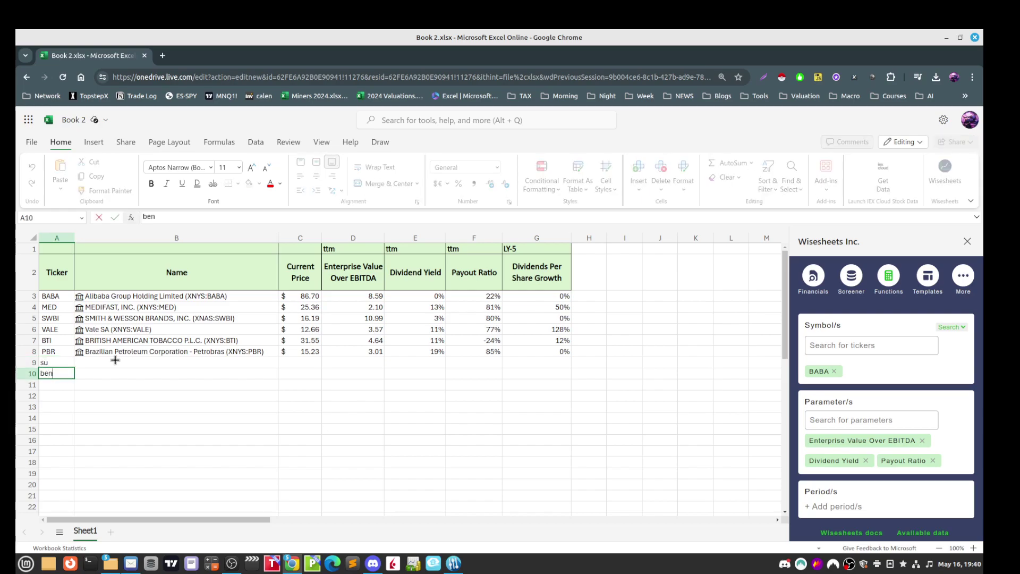
key("Return")
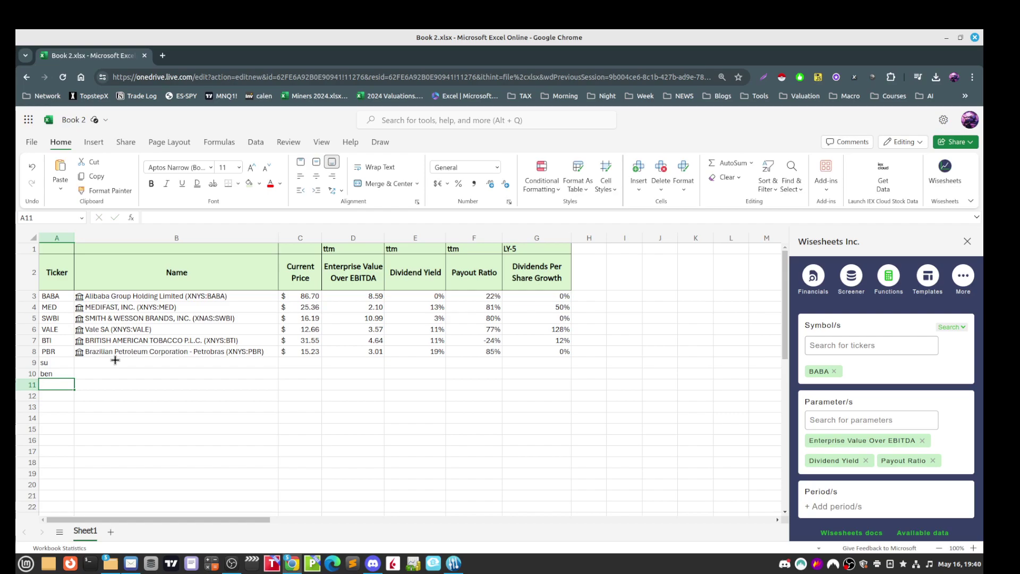
type("cah")
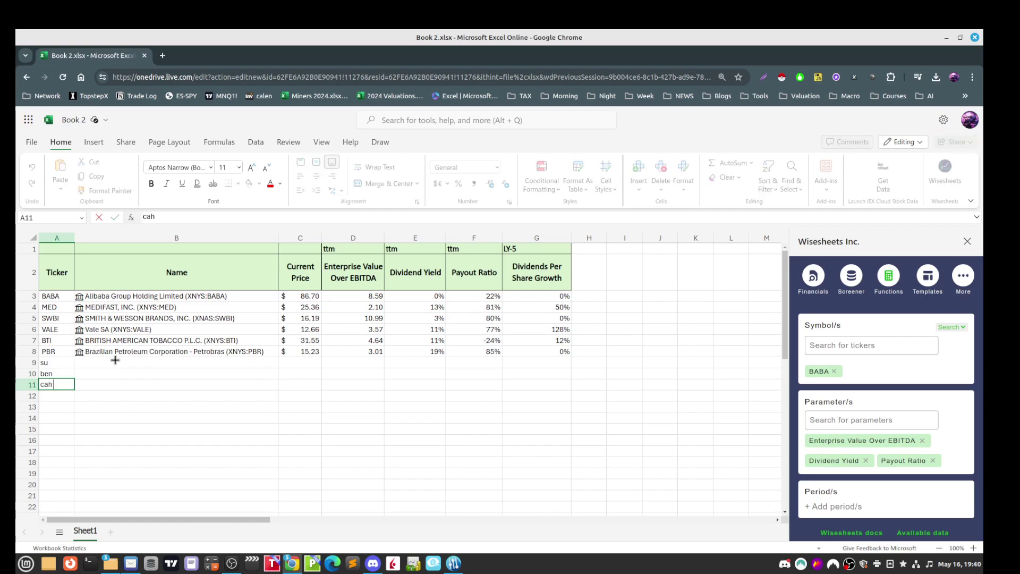
key("Return")
type("chd")
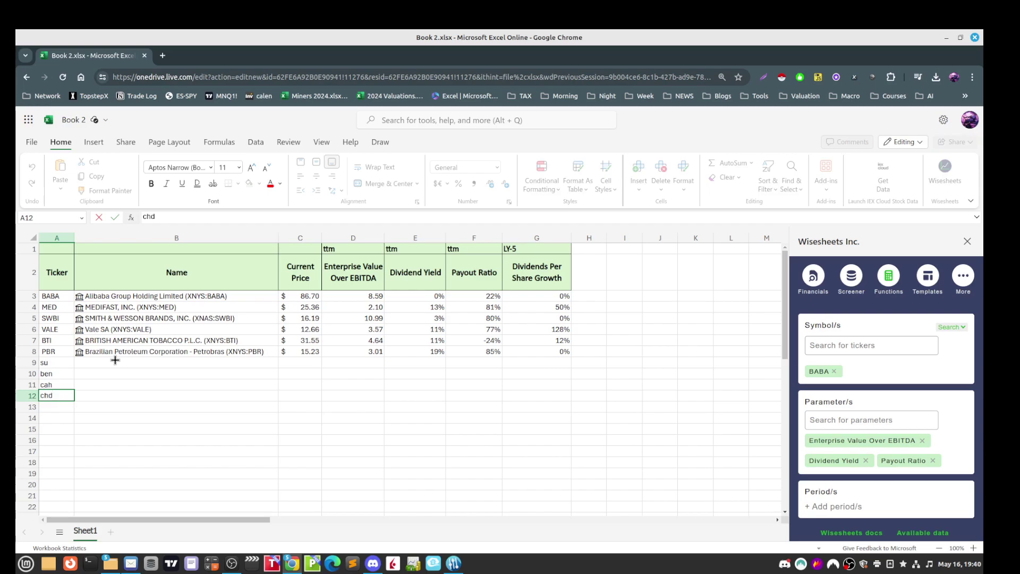
key("Return")
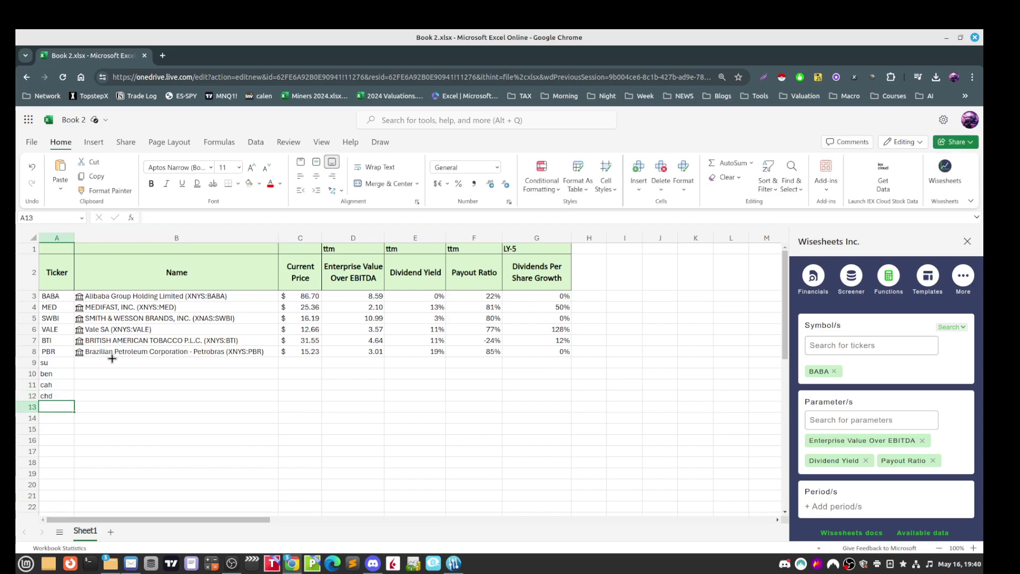
- Try to fill the PBR row's cells B8:G8 down to row 12, and undo that fill
left_click_drag(84, 363, 545, 361)
left_click_drag(223, 350, 562, 399)
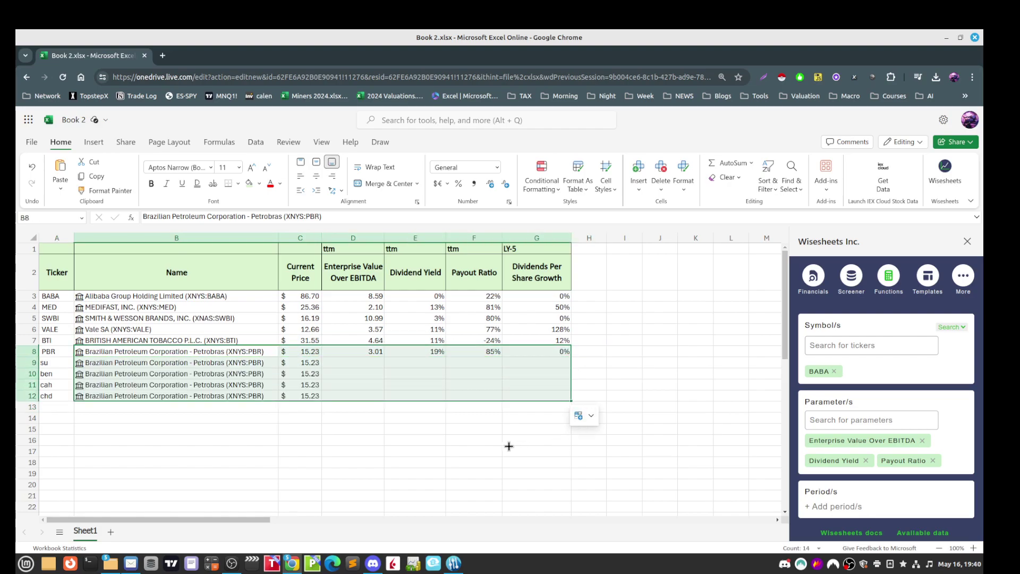
left_click(415, 387)
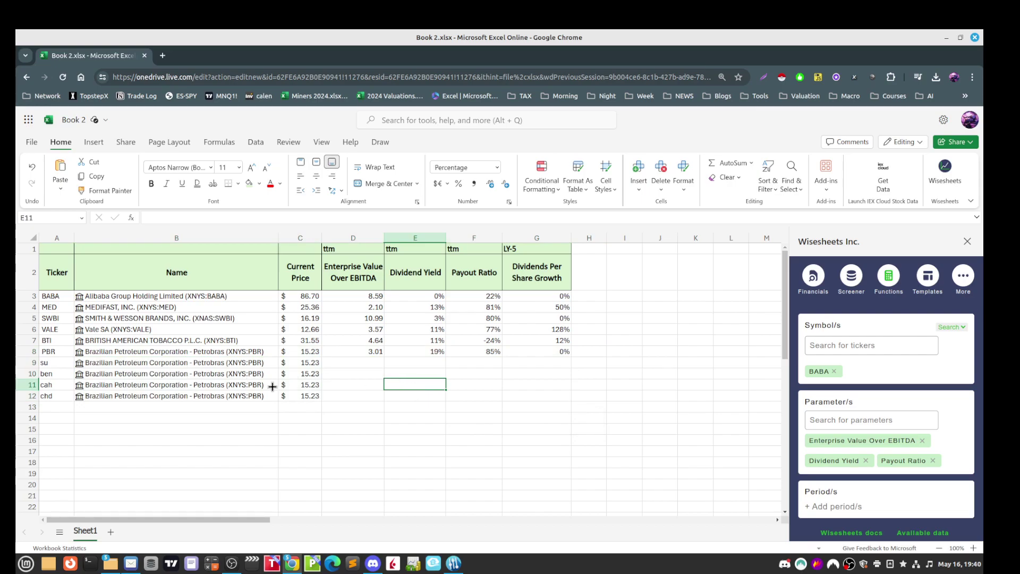
key("ctrl+z")
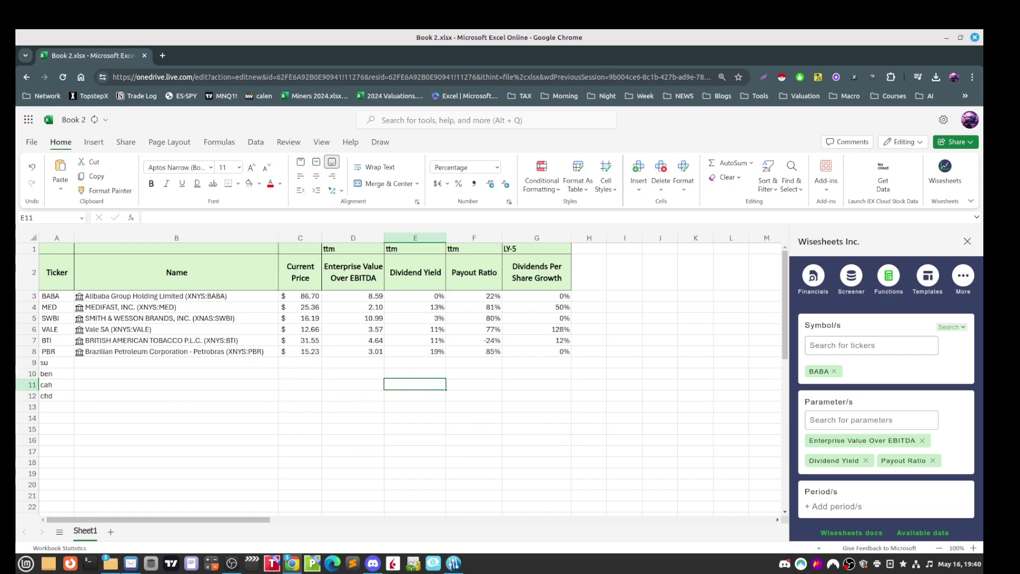
left_click(218, 372)
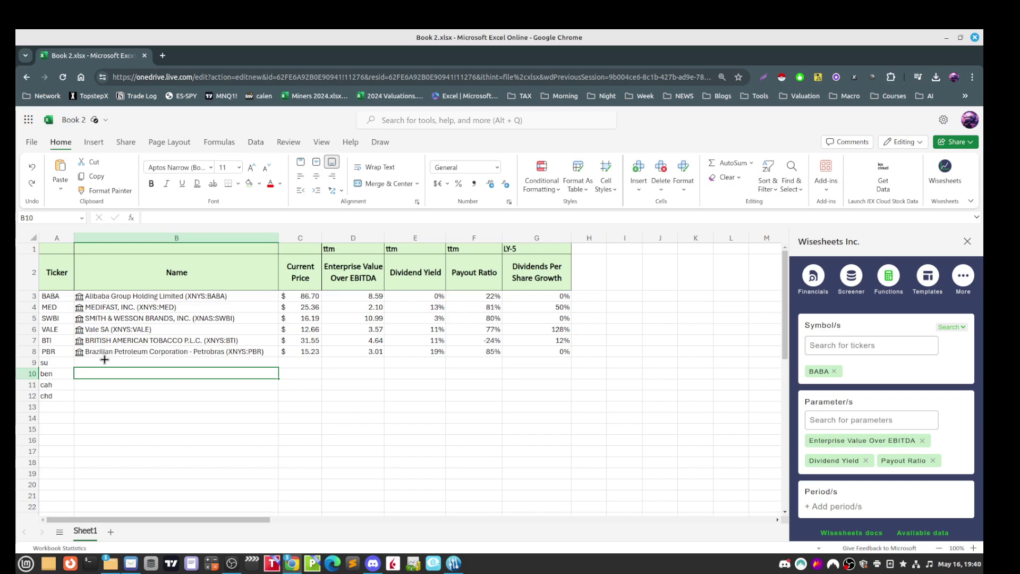
- Move the four new tickers from A9:A12 into the Name column cells B9:B12
left_click_drag(58, 362, 57, 395)
right_click(57, 396)
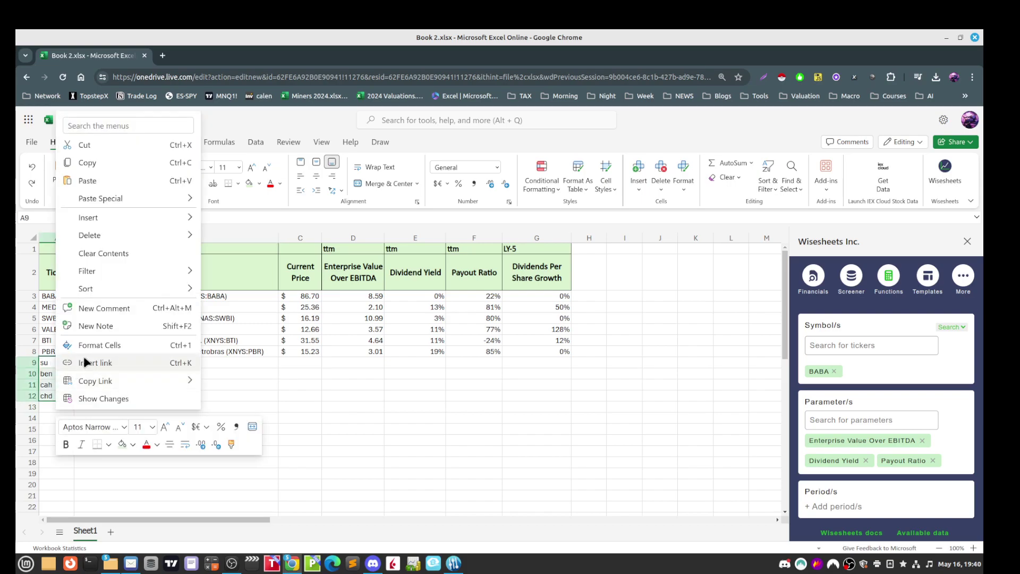
left_click(90, 149)
left_click_drag(141, 374, 138, 363)
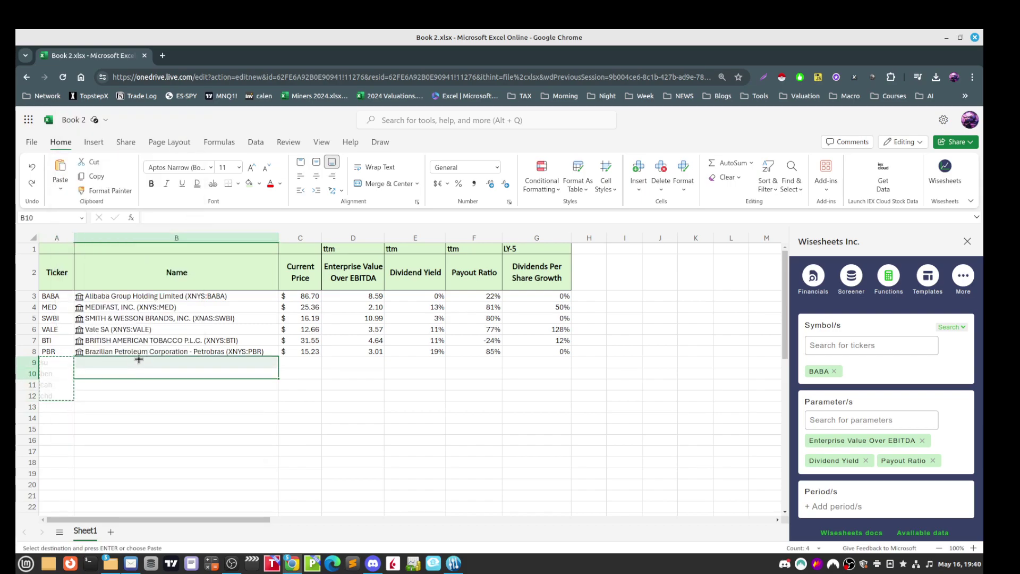
key("ctrl+v")
left_click(219, 430)
- Convert the tickers in B9:B12 to the Stocks data type
left_click_drag(148, 366, 142, 396)
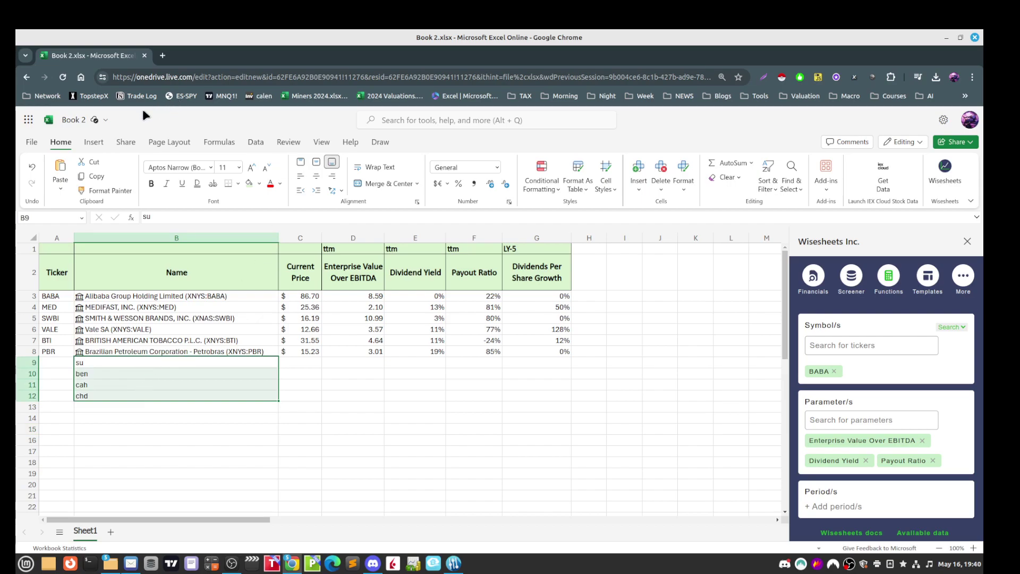
left_click(256, 142)
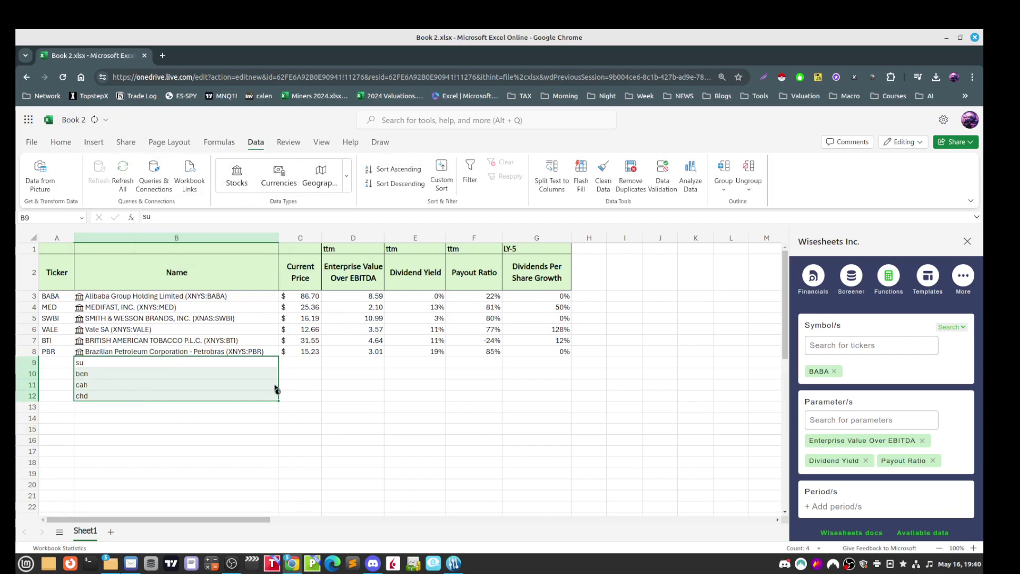
left_click(243, 384)
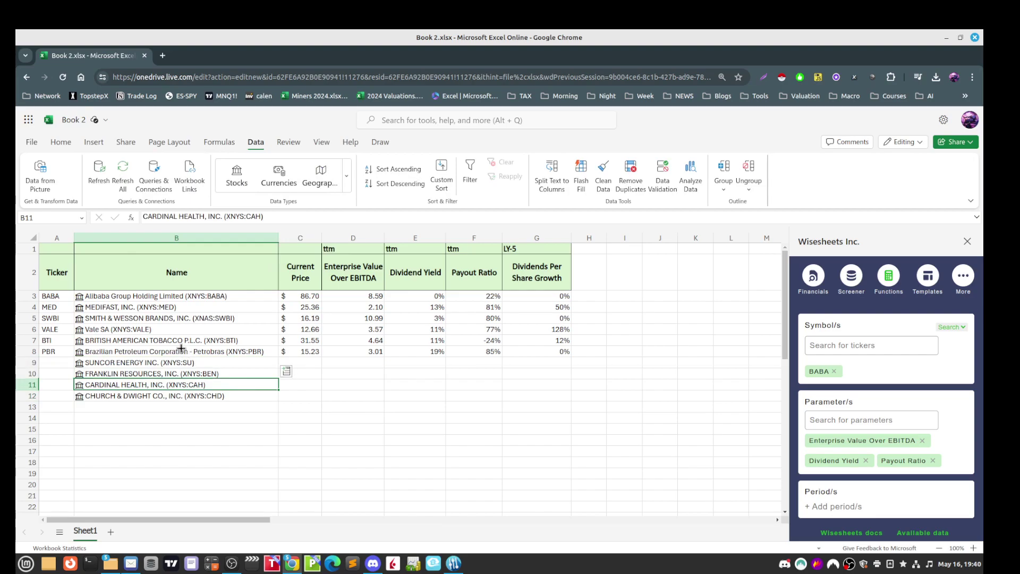
- Extend the ticker symbol and Current Price formulas from row 8 down to row 12
left_click(65, 351)
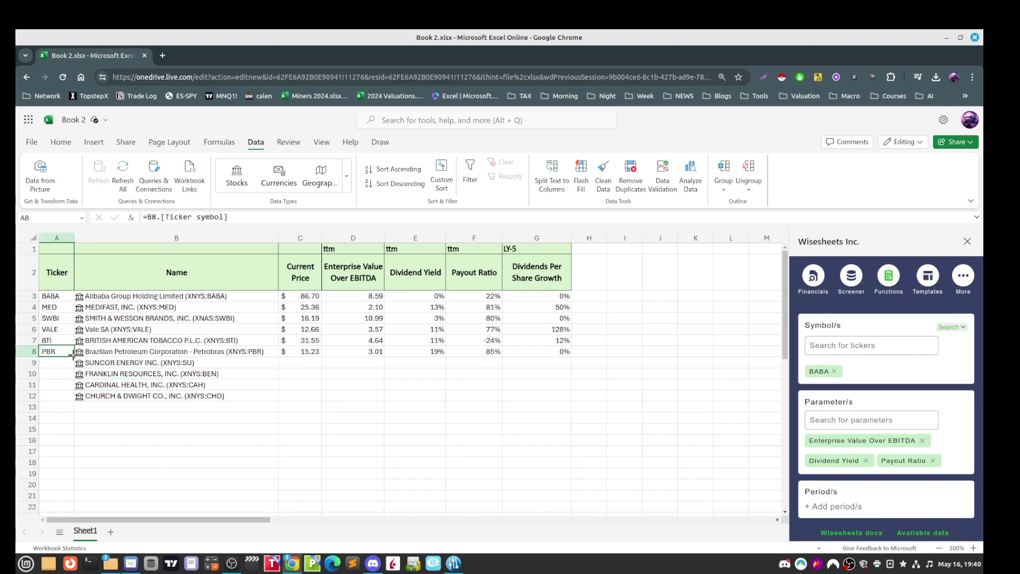
left_click_drag(72, 355, 74, 400)
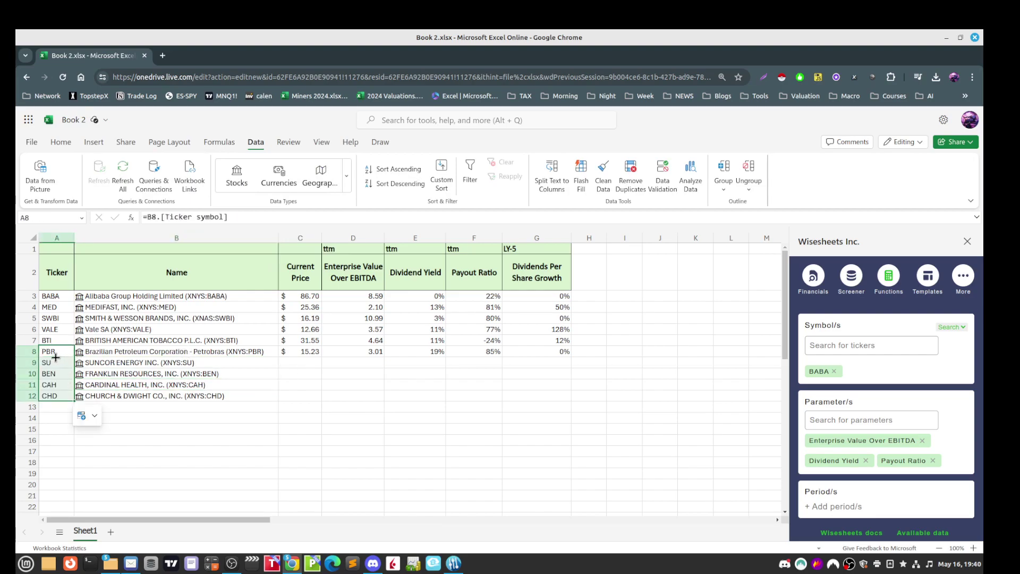
left_click(300, 361)
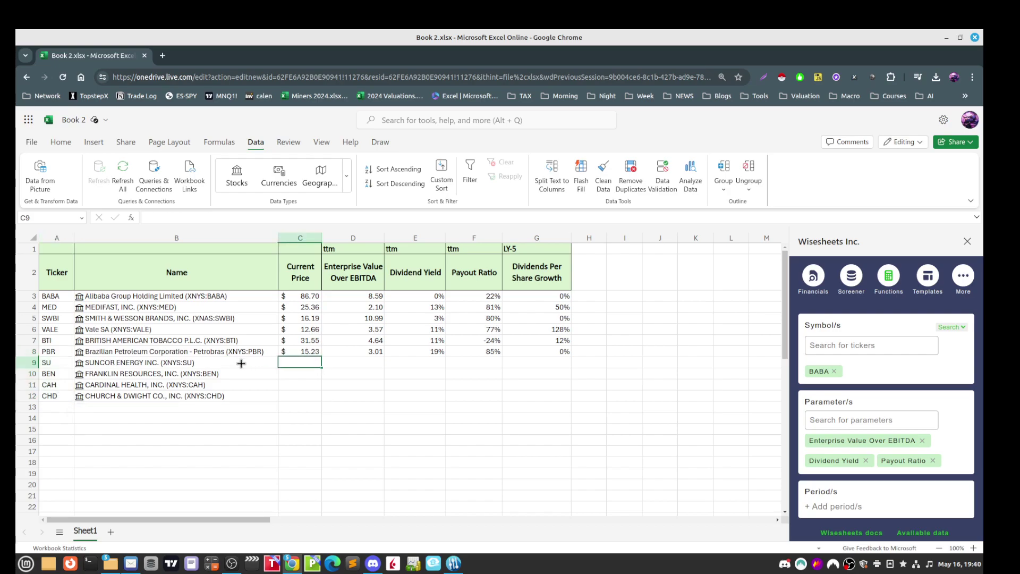
left_click(315, 349)
left_click_drag(321, 359, 320, 401)
- Switch the Suncor Energy stock in B9 to its Canadian listing, XTSE:SU
left_click(174, 362)
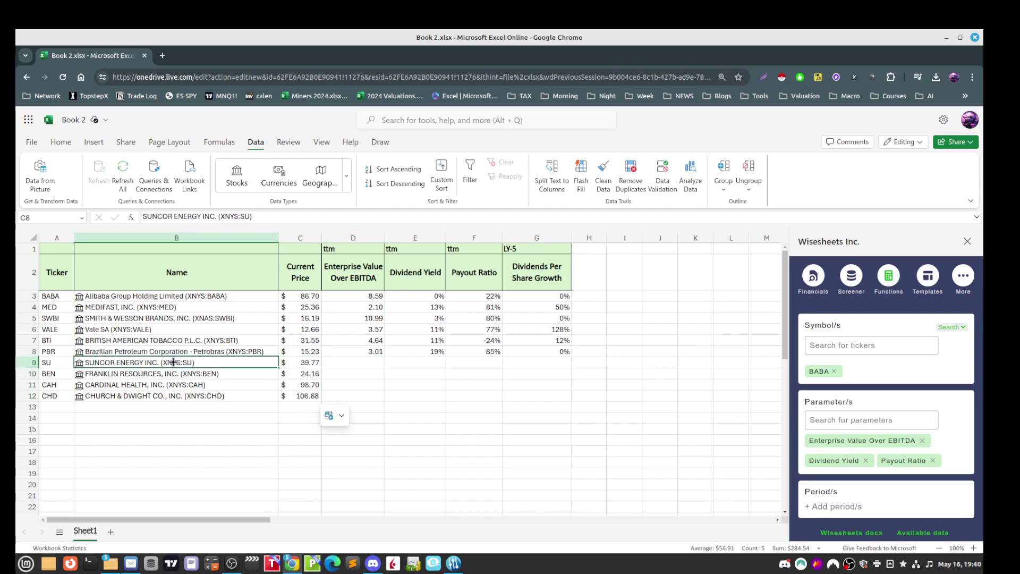
left_click(255, 217)
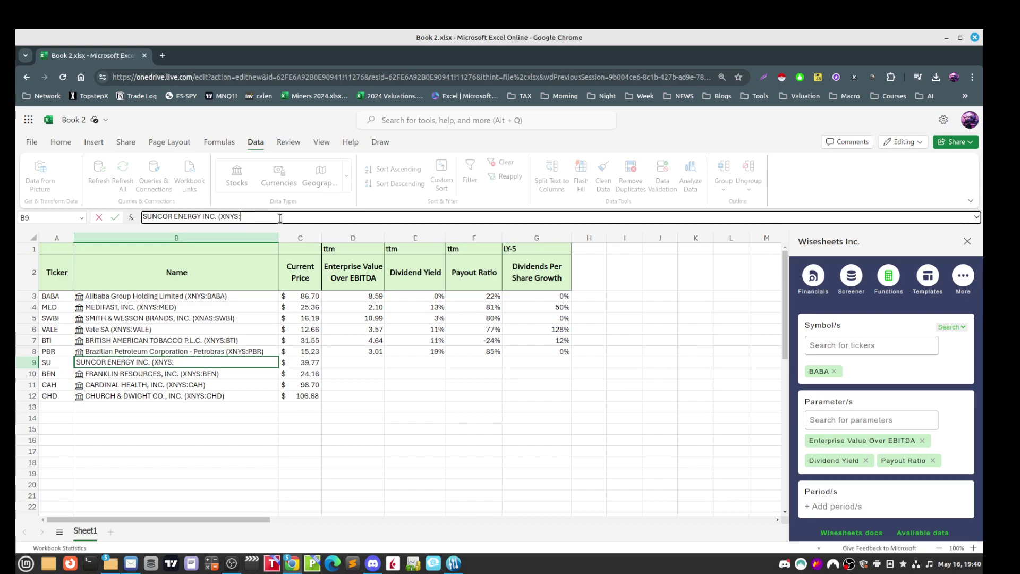
key("BackSpace")
type("can")
key("Return")
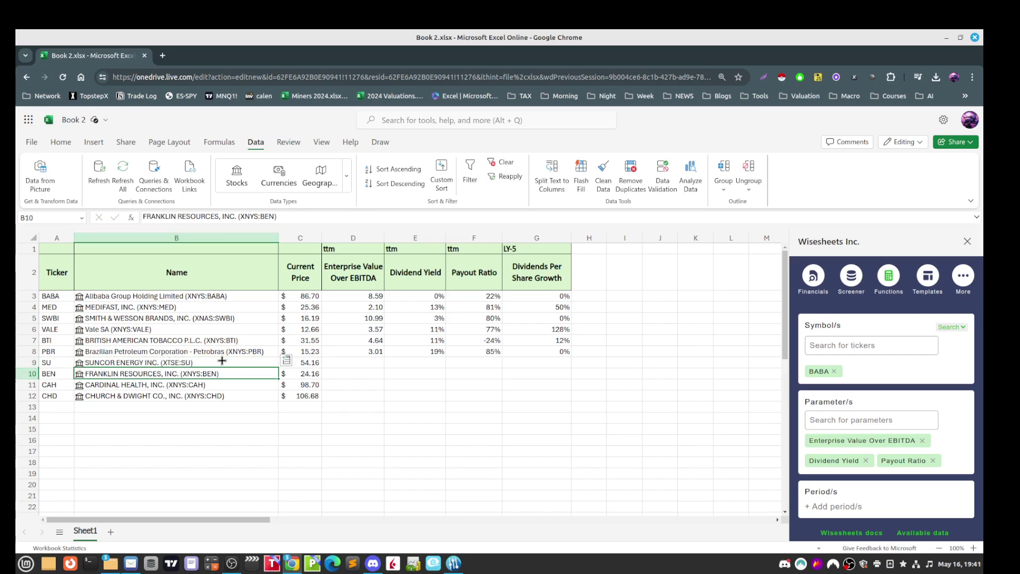
left_click(300, 362)
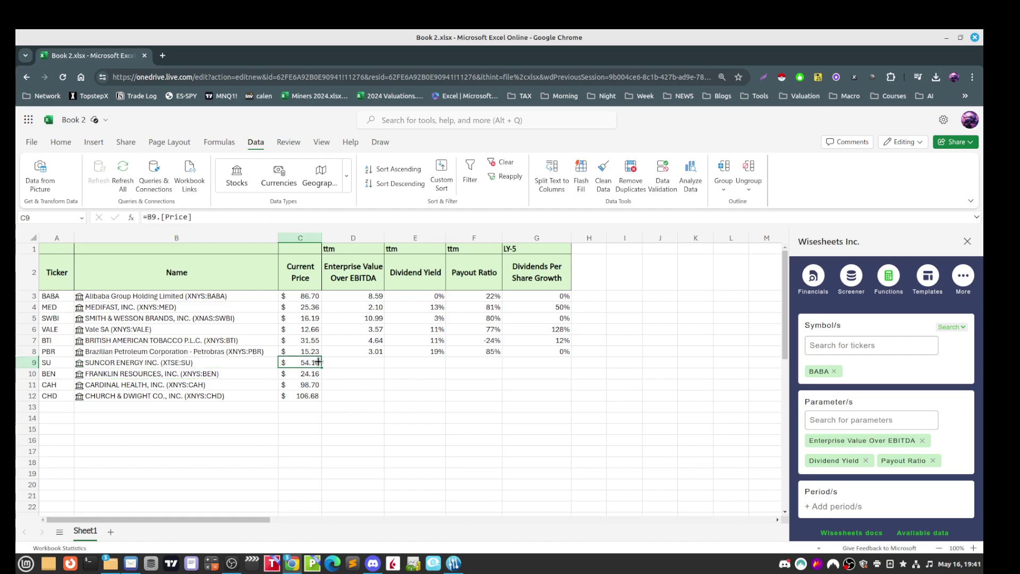
- Insert an empty column between Current Price and Enterprise Value Over EBITDA
left_click(342, 238)
right_click(343, 238)
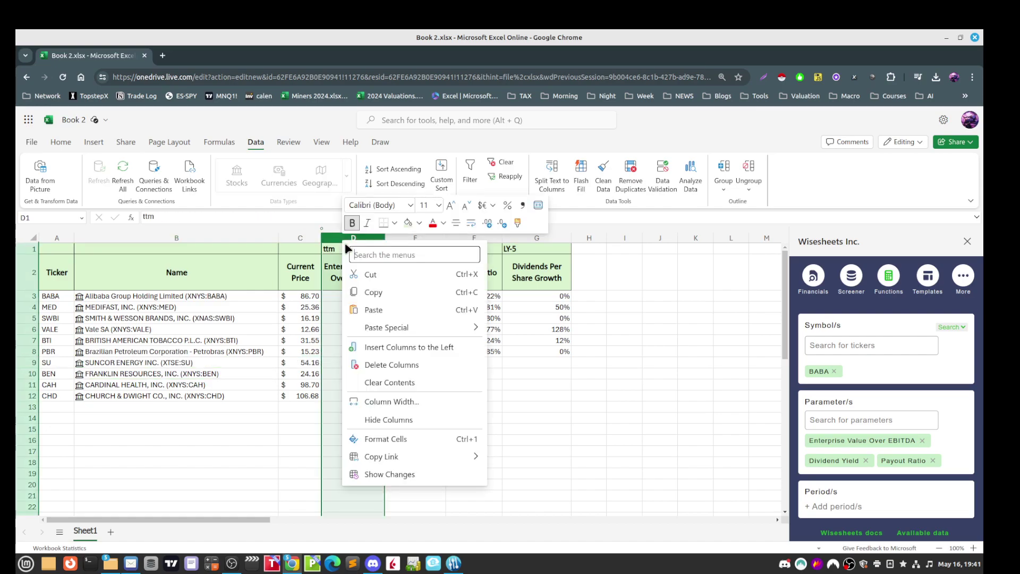
left_click(396, 353)
left_click(352, 361)
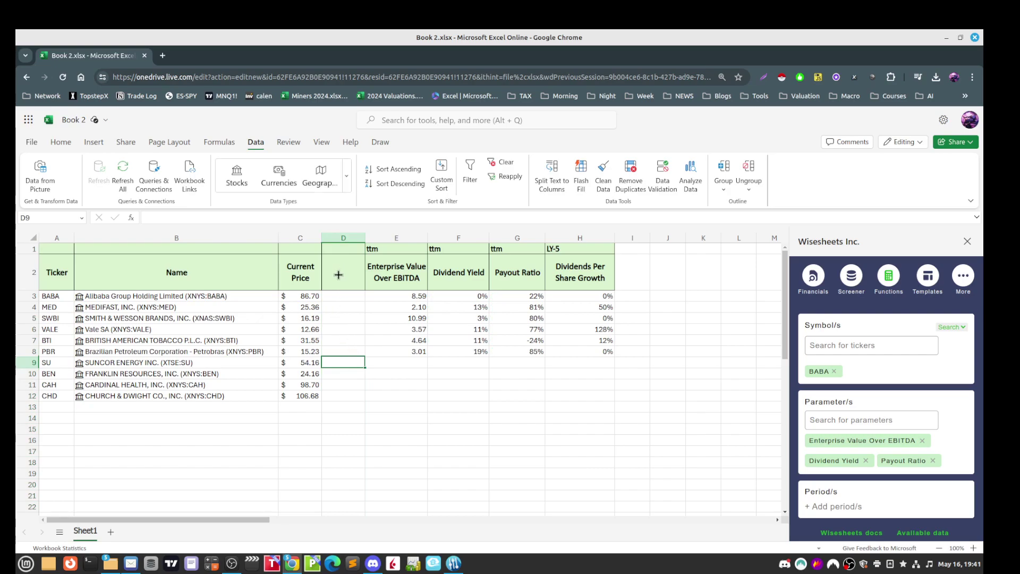
- Extract the Currency field of the Alibaba stock into D3 and fill it down to D12
left_click(255, 298)
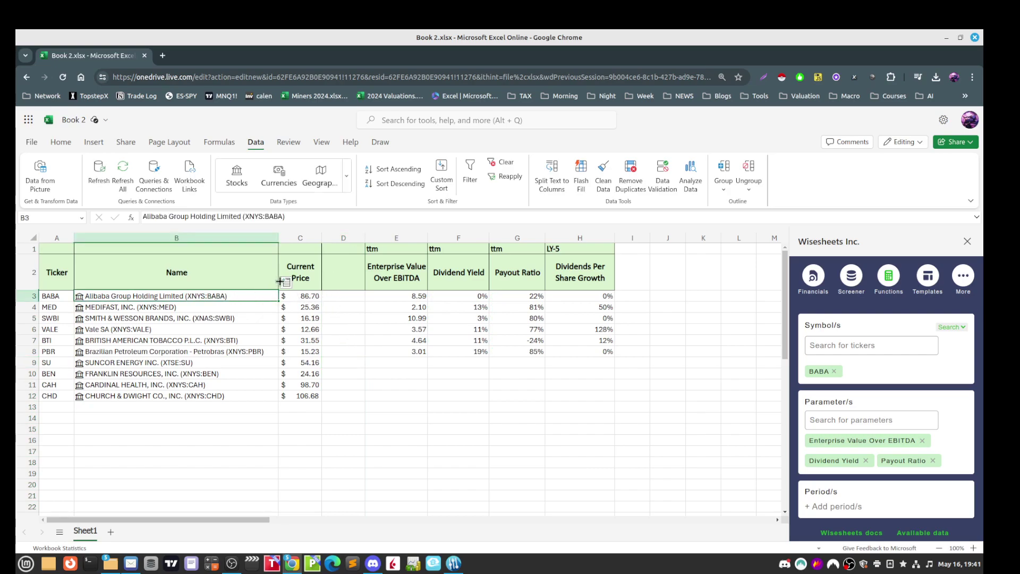
left_click(286, 281)
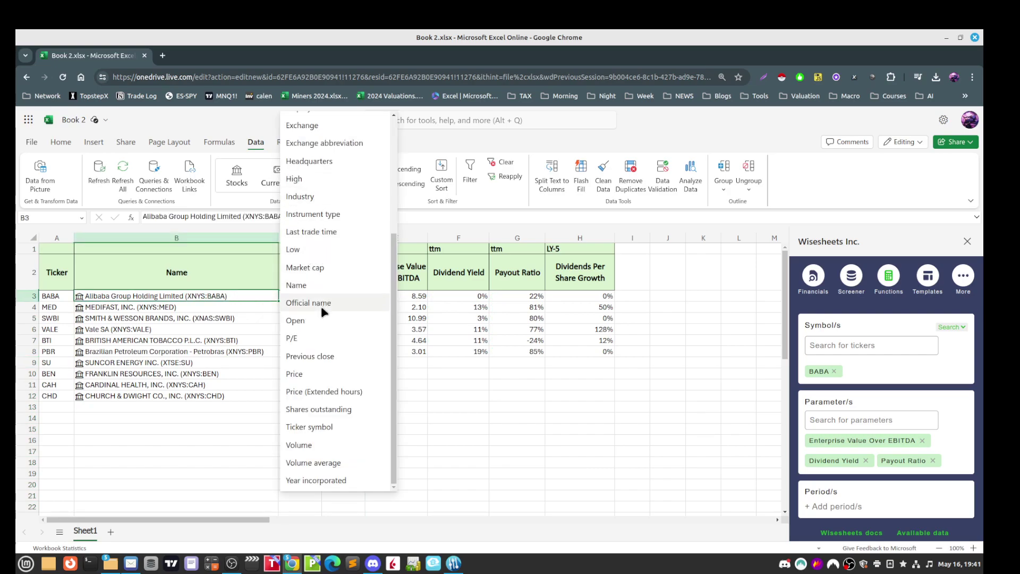
scroll(318, 319, "up", 1)
scroll(317, 319, "up", 3)
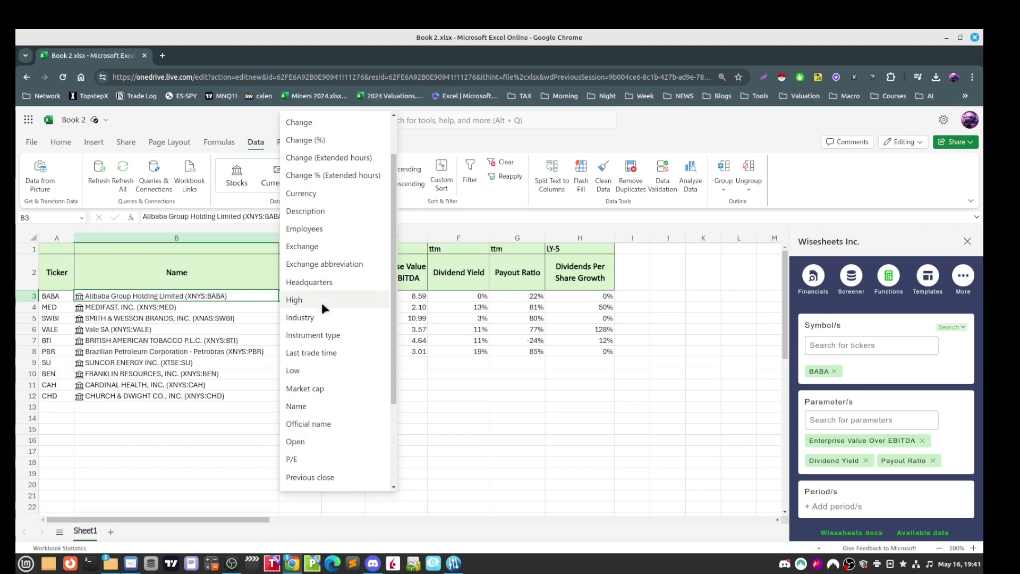
left_click(300, 192)
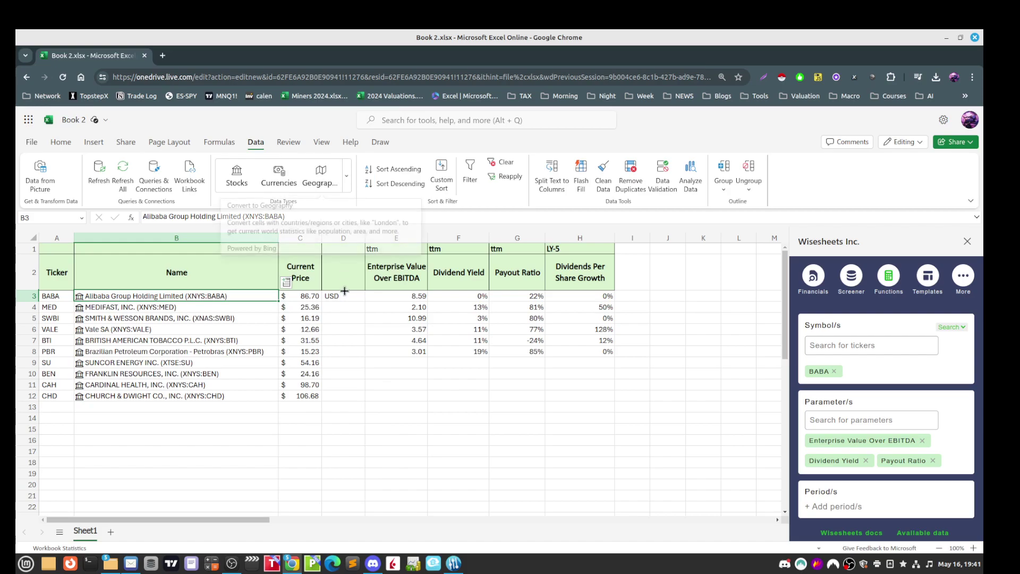
left_click_drag(364, 301, 365, 397)
left_click(345, 366)
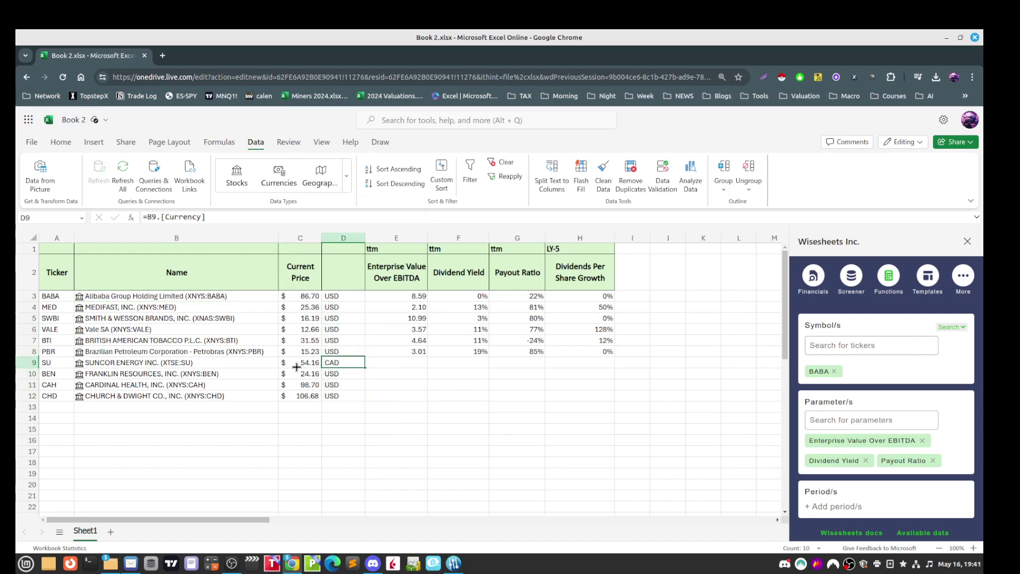
- Try to fill the PBR metrics in E8:H8 down to row 12
left_click(396, 360)
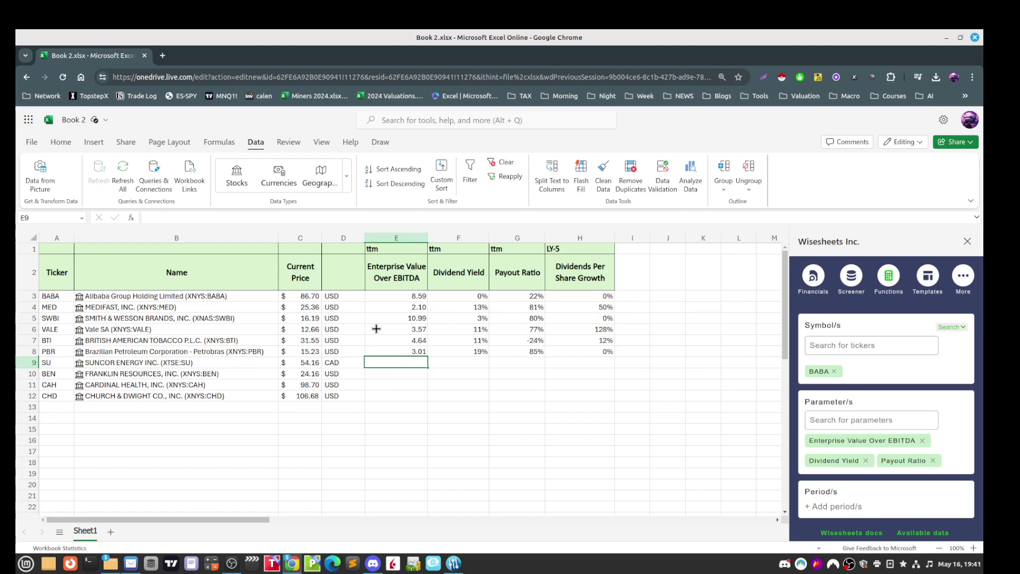
left_click_drag(413, 354, 611, 398)
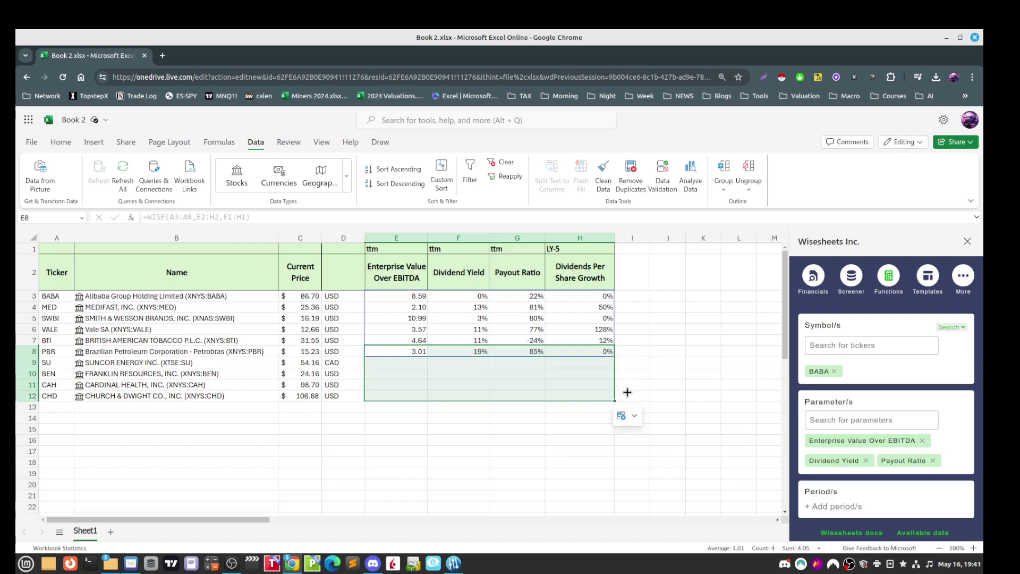
left_click(631, 416)
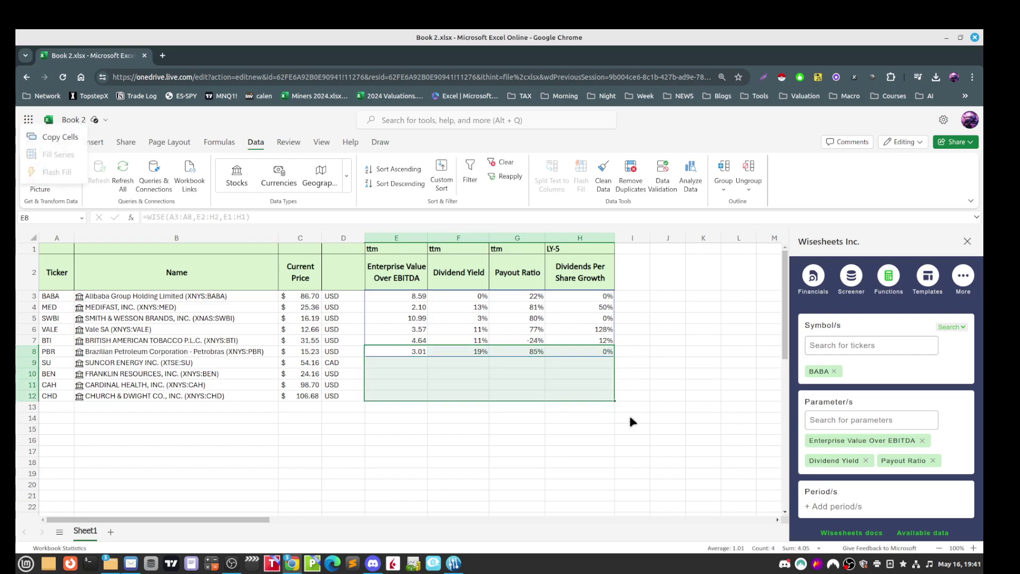
left_click(628, 379)
left_click(526, 364)
left_click(413, 350)
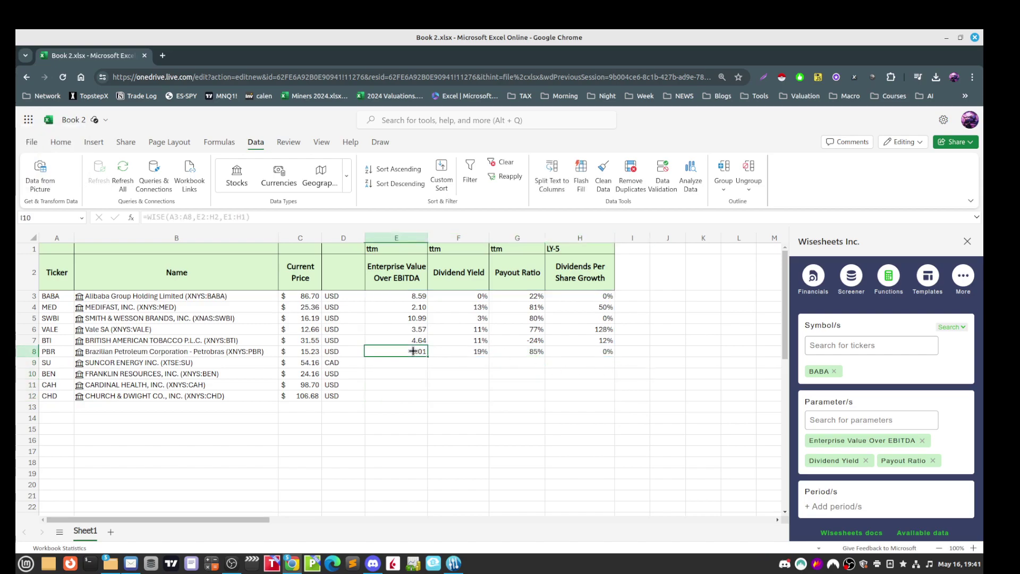
- Extend the ticker range of the WISE formula in E3 to A3:A12, giving =WISE(A3:A12,E2:H2,E1:H1)
left_click(400, 294)
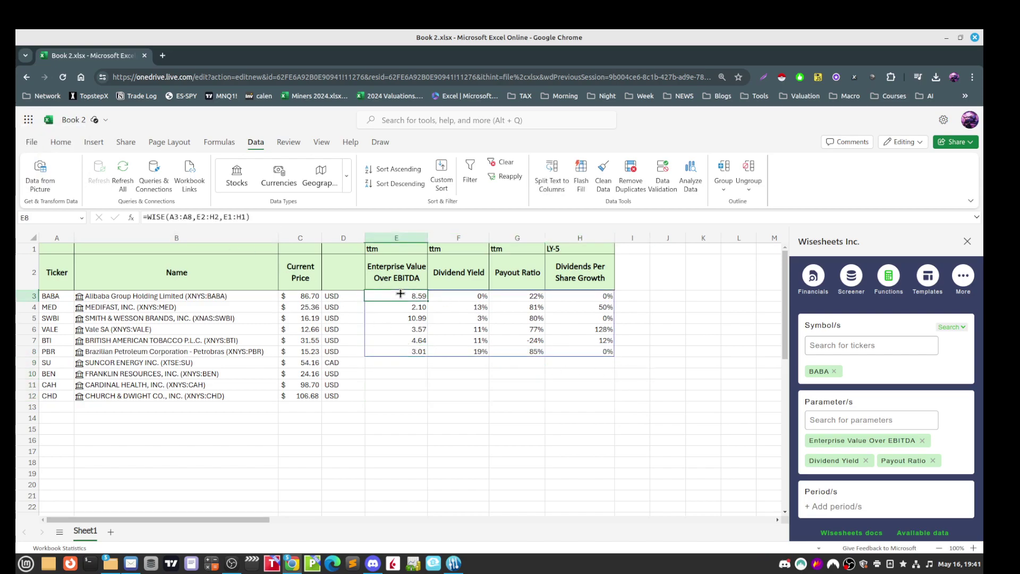
mouse_move(185, 220)
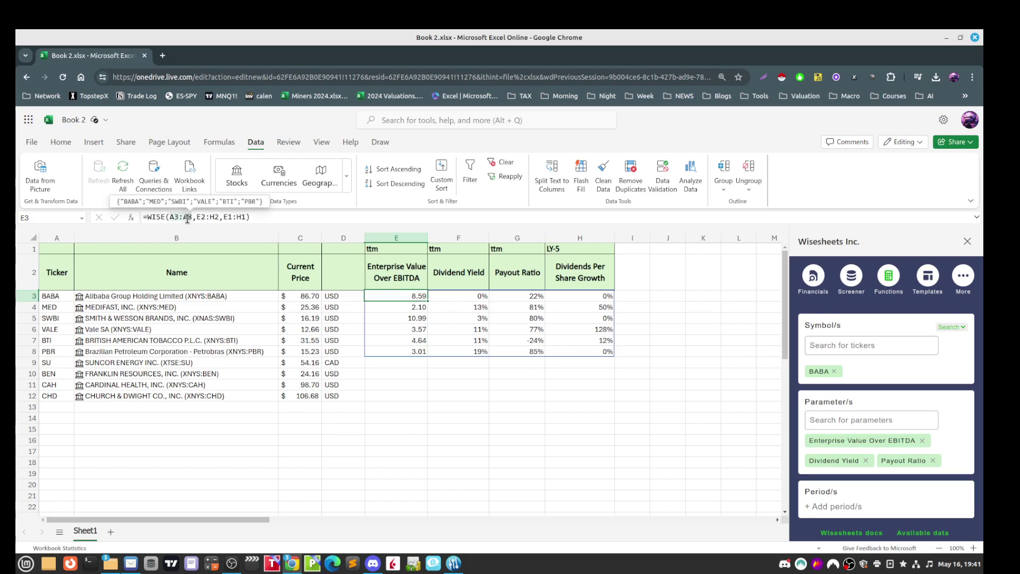
left_click(190, 217)
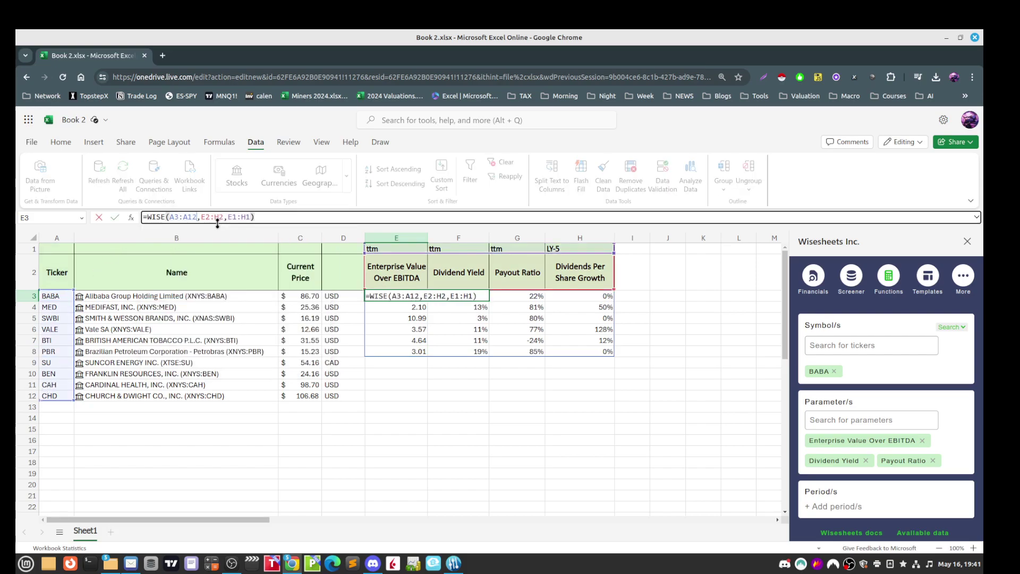
key("Return")
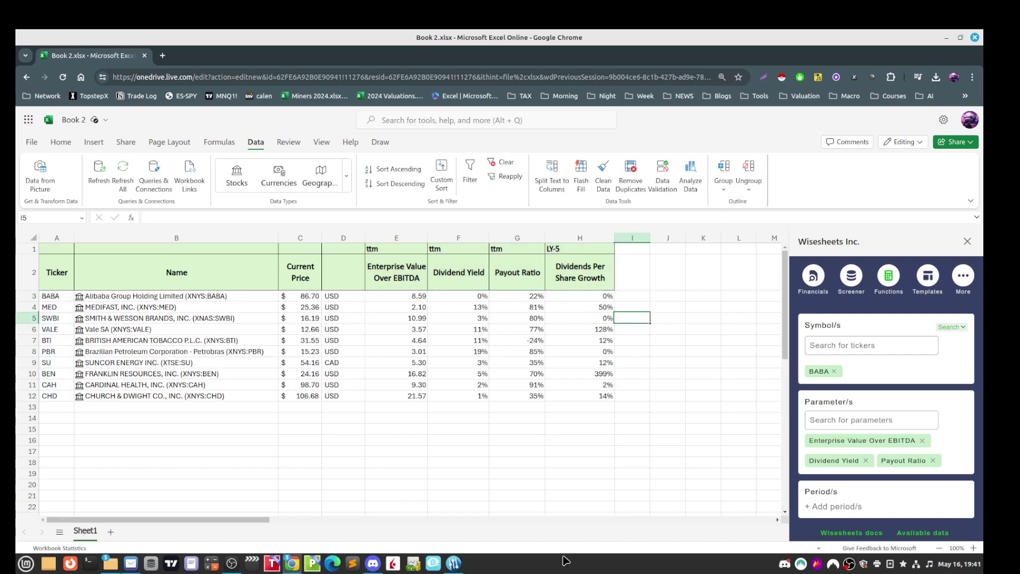
left_click(441, 461)
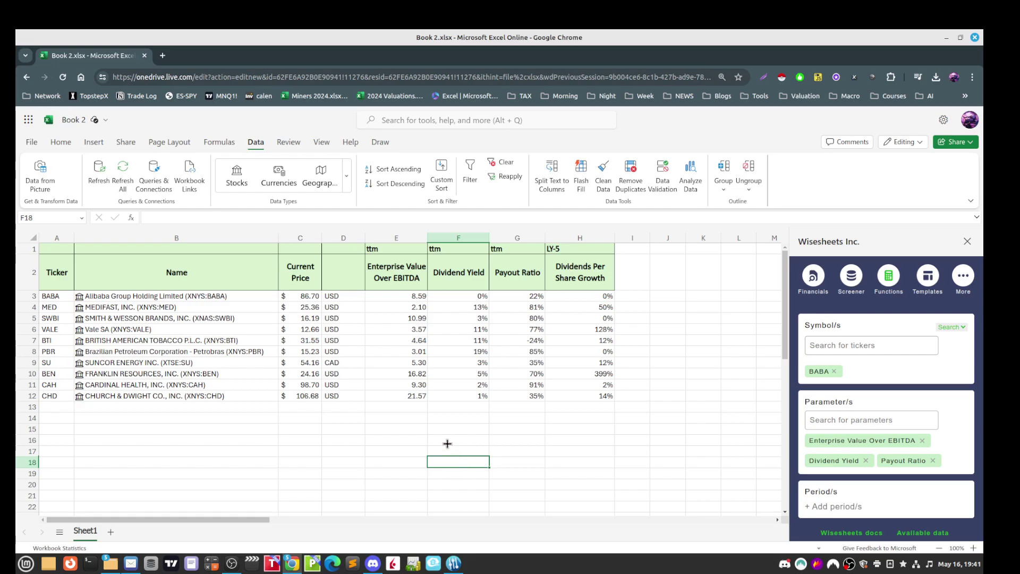